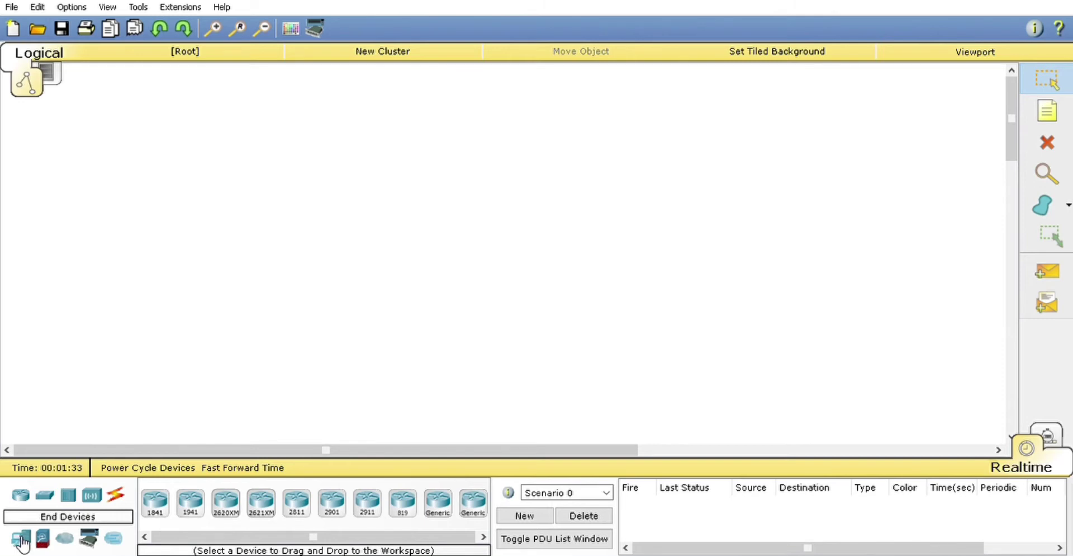
- Place three generic PCs side by side as the first row in the workspace's upper-left area
left_click(21, 539)
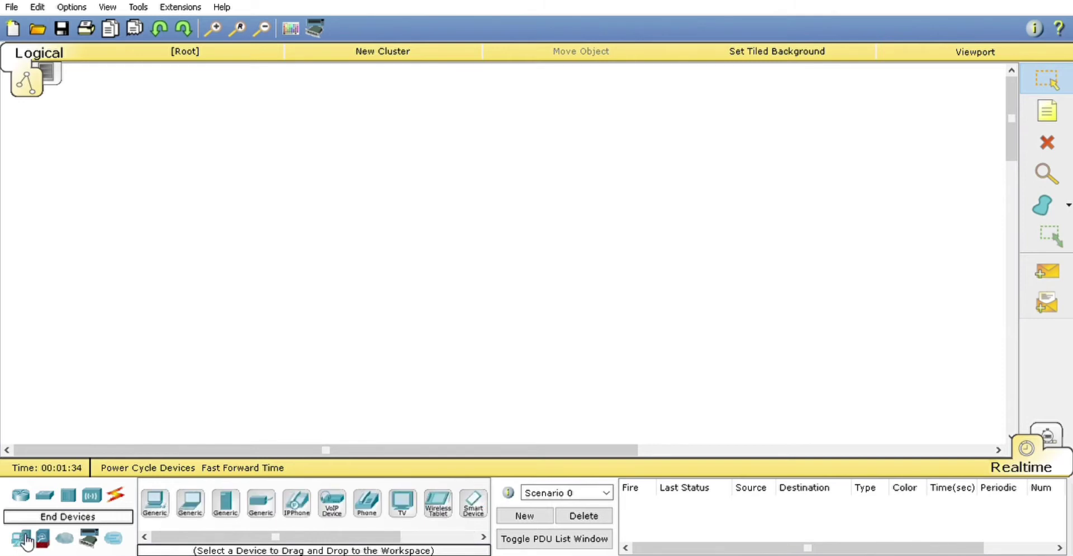
left_click(155, 503)
left_click(230, 233)
left_click(82, 162)
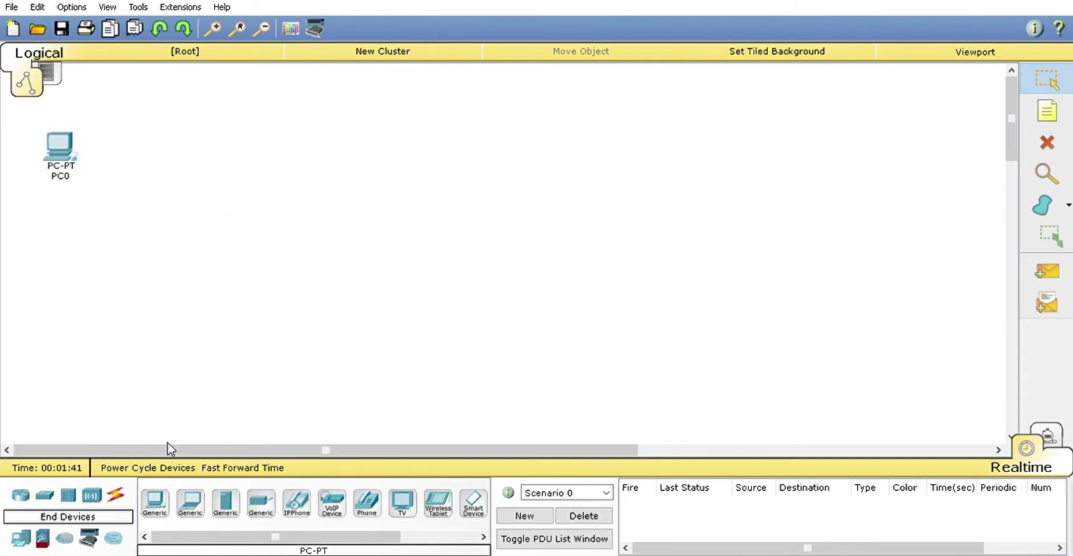
left_click(155, 503)
left_click(106, 148)
left_click(156, 503)
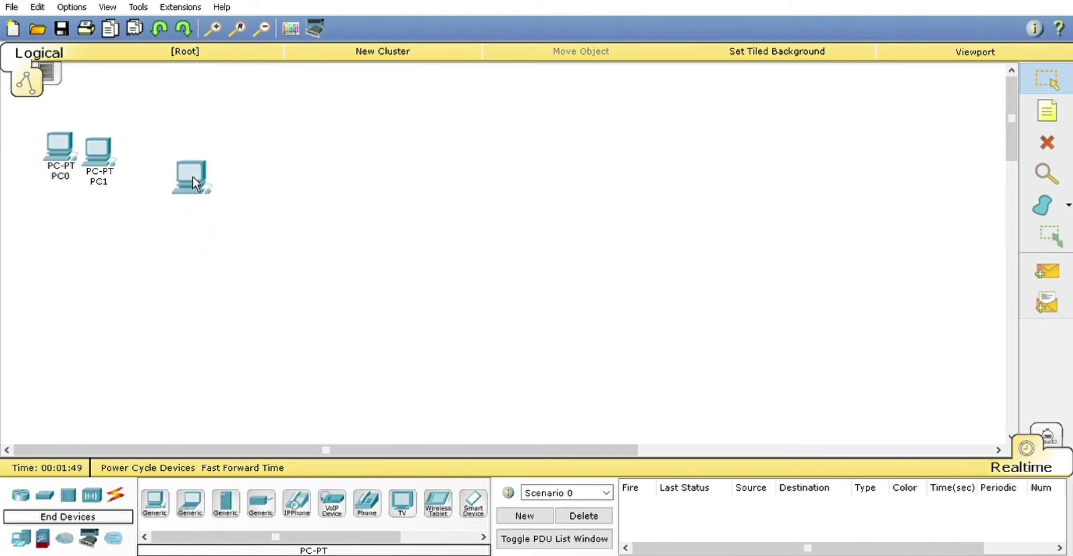
left_click(174, 174)
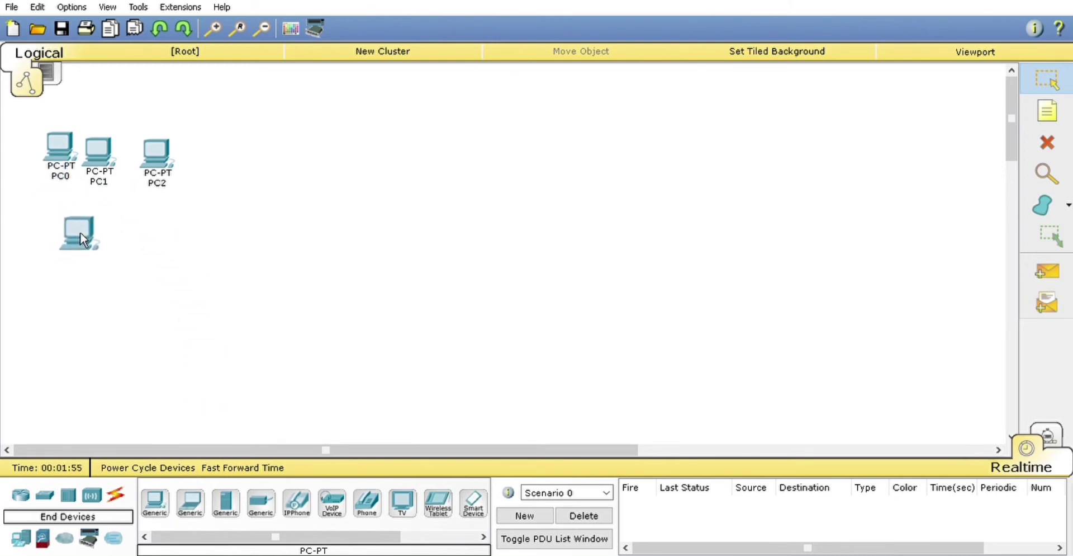
- Add a second row of three generic PCs below PC0, PC1 and PC2
left_click(79, 233)
left_click(162, 507)
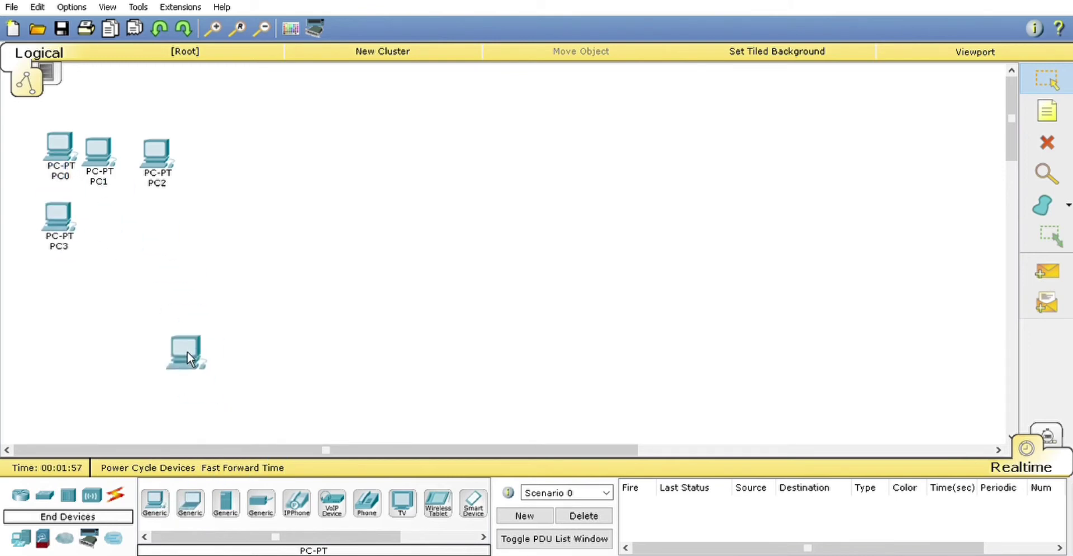
left_click(103, 226)
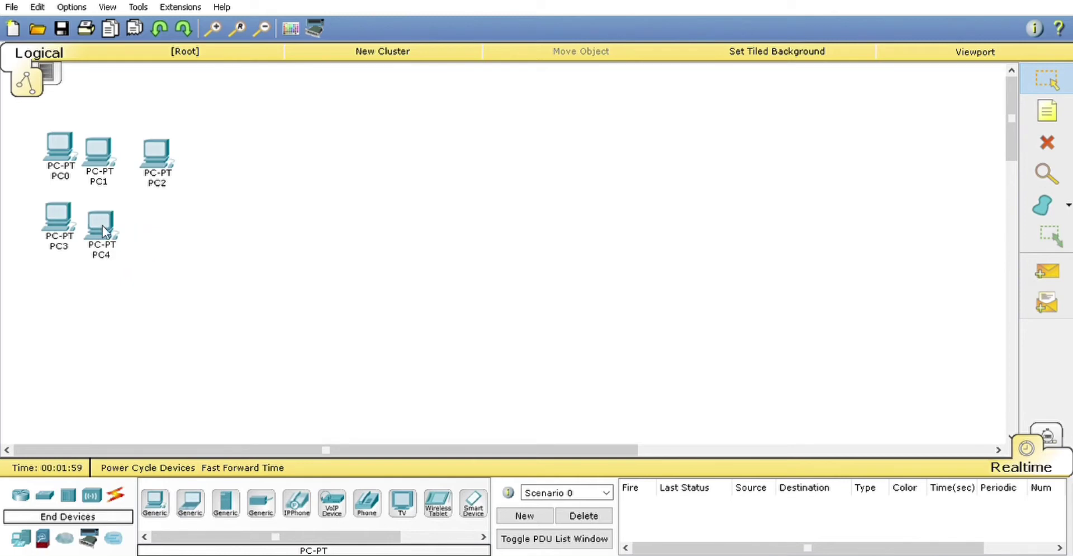
left_click(169, 506)
left_click(148, 233)
- Tighten the spacing of the two PC rows and add another generic PC below PC3
left_click_drag(158, 167, 136, 161)
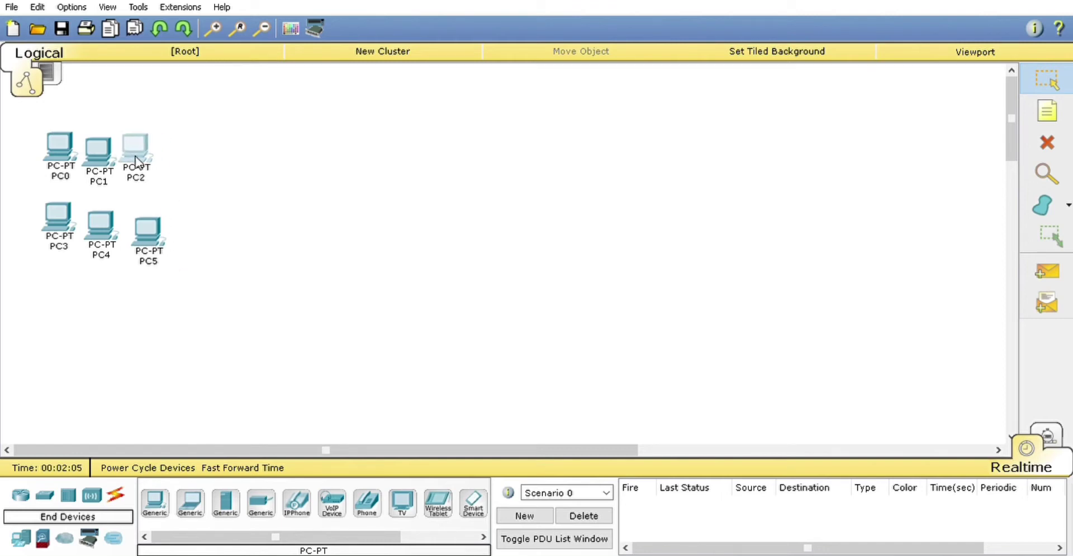
left_click_drag(150, 236, 144, 214)
left_click_drag(124, 246, 62, 221)
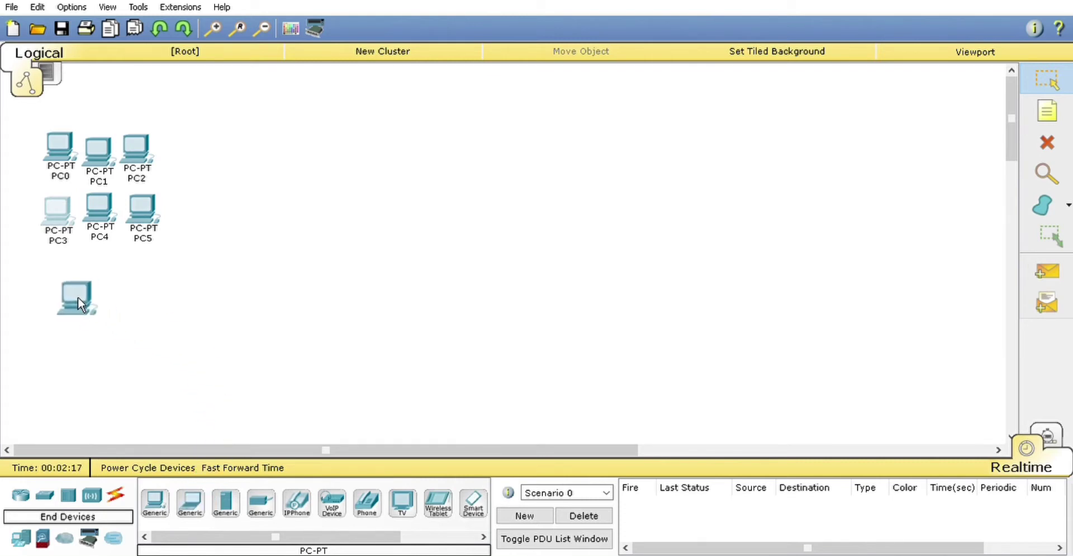
left_click(81, 297)
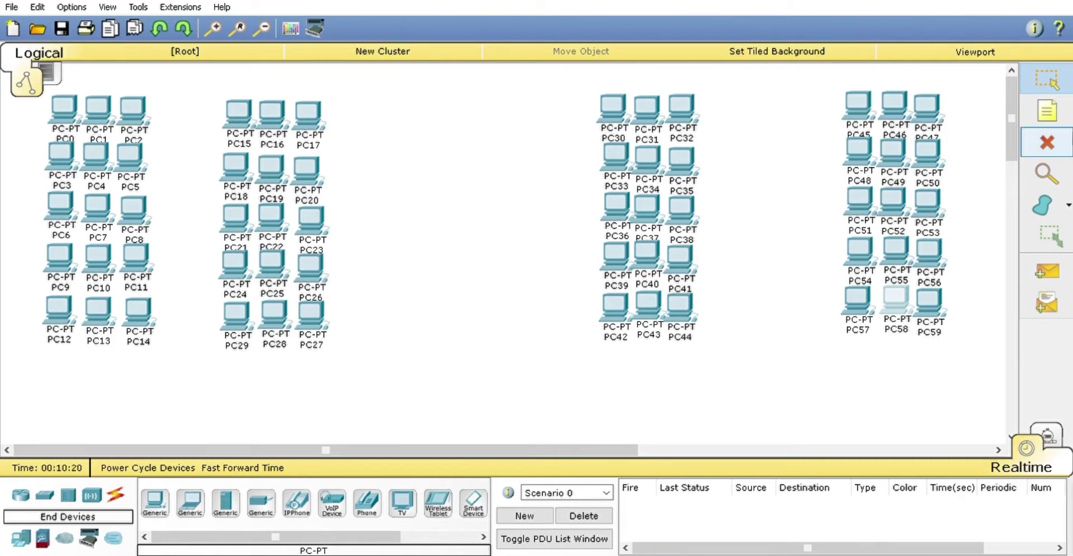
- Label the two PC groups with the notes "ruang 1" and "ruang 2", each positioned between its group's two blocks
left_click(1053, 118)
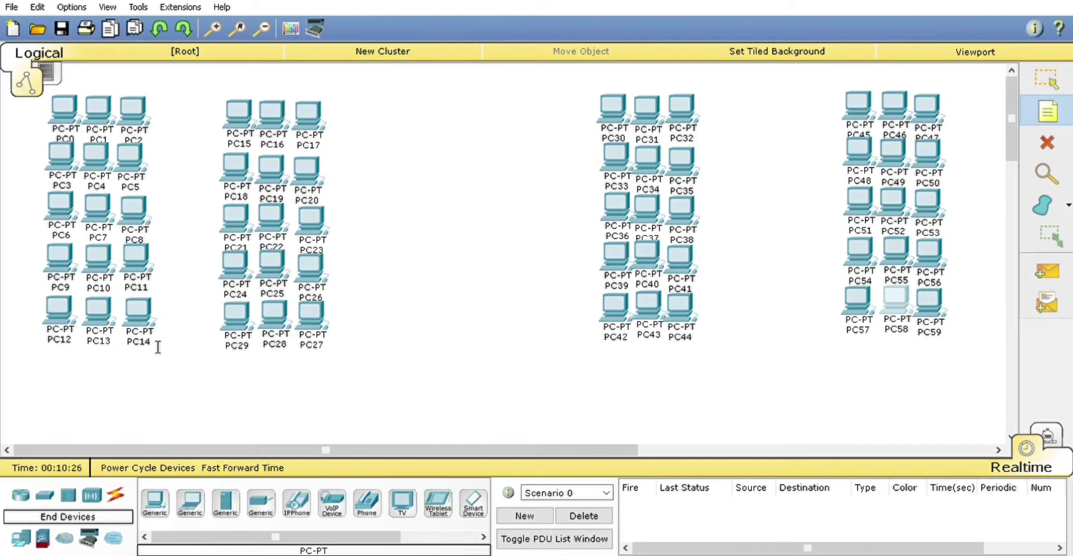
left_click(162, 390)
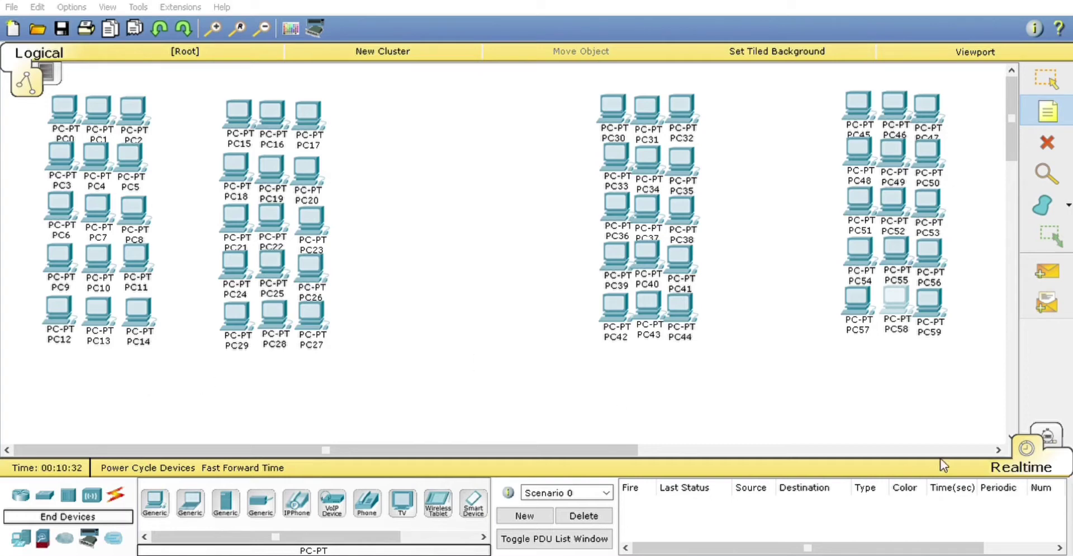
left_click(737, 367)
left_click(1058, 82)
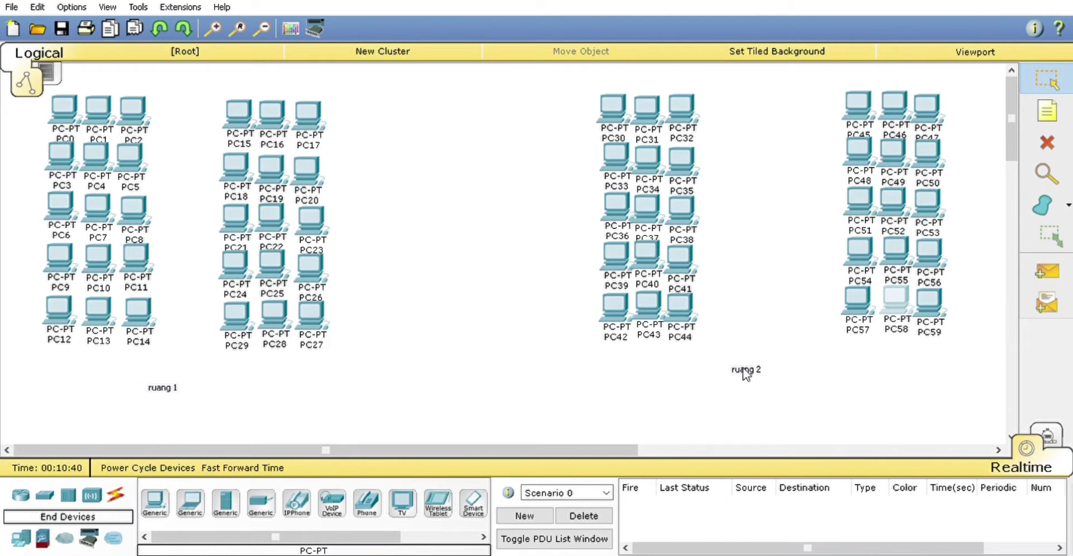
left_click_drag(747, 372, 765, 213)
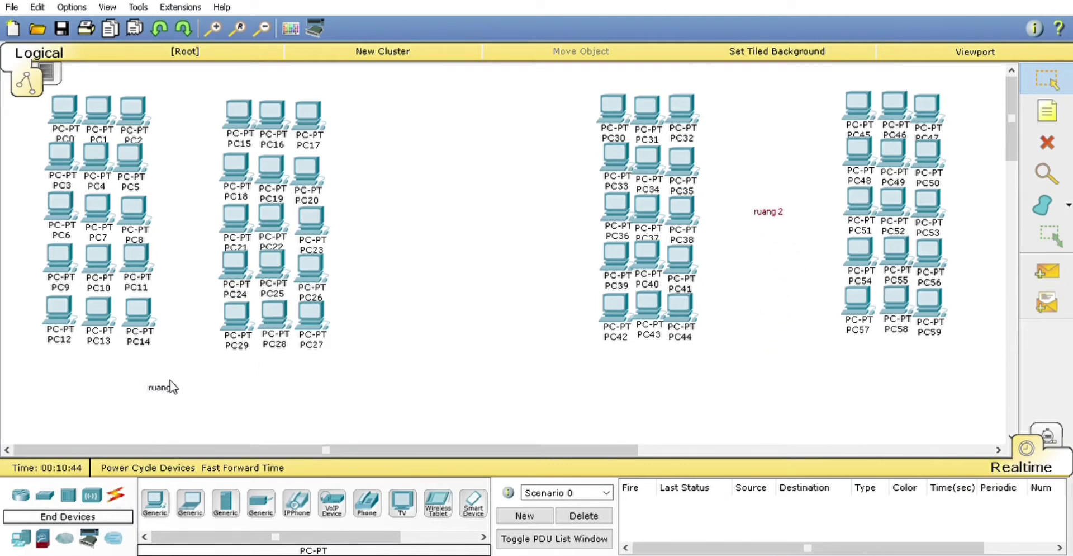
left_click_drag(159, 389, 183, 209)
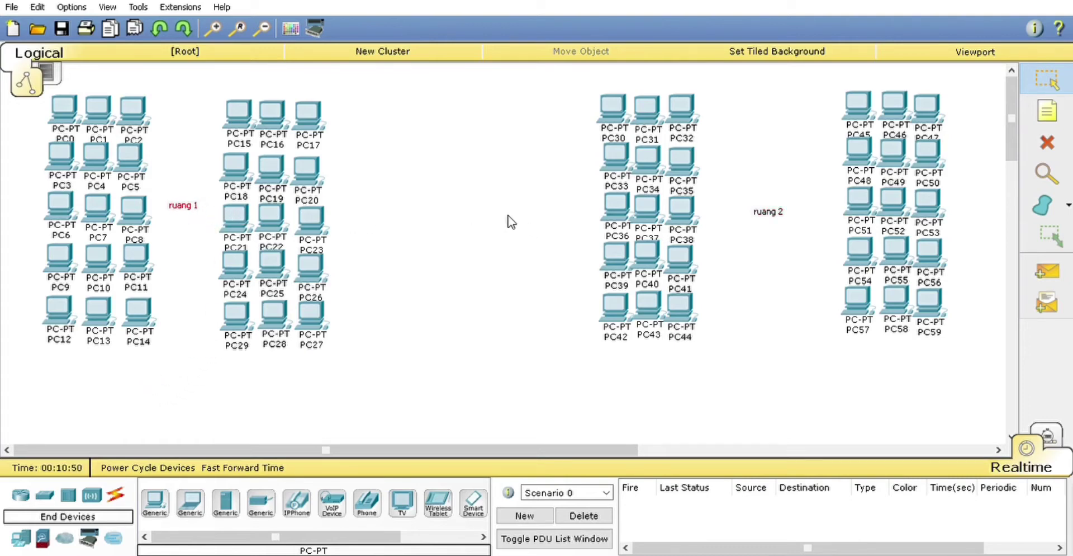
- Add four 2950-24 switches, one below each of the four PC blocks
scroll(491, 226, "down", 3)
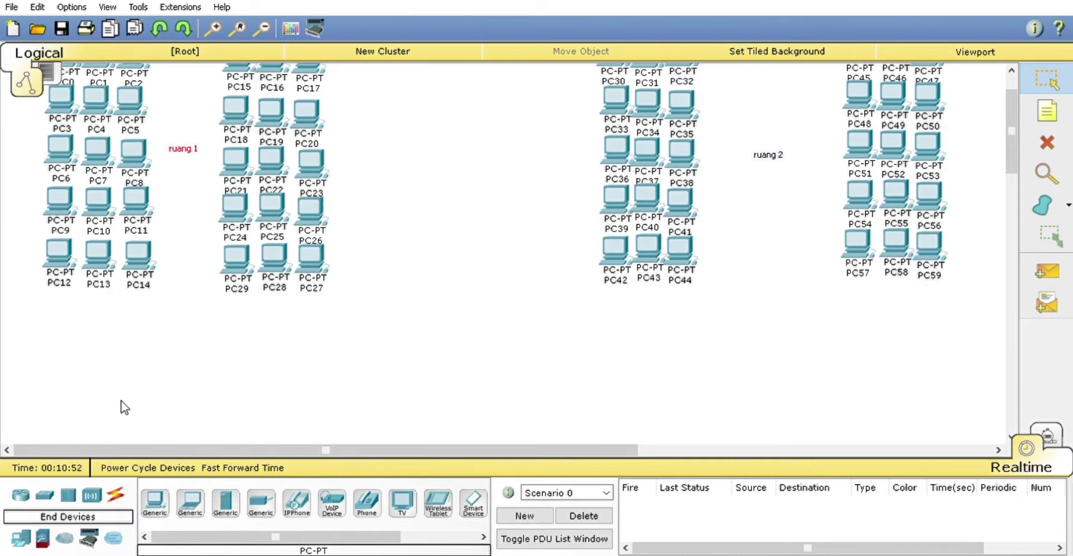
left_click(51, 498)
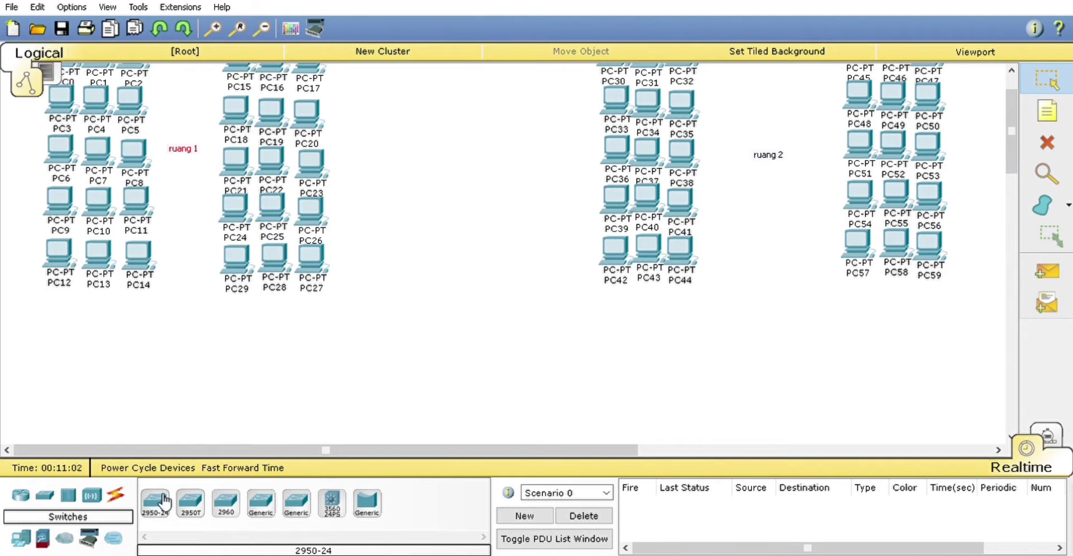
left_click_drag(161, 504, 187, 415)
left_click_drag(195, 377, 101, 365)
left_click_drag(164, 507, 257, 366)
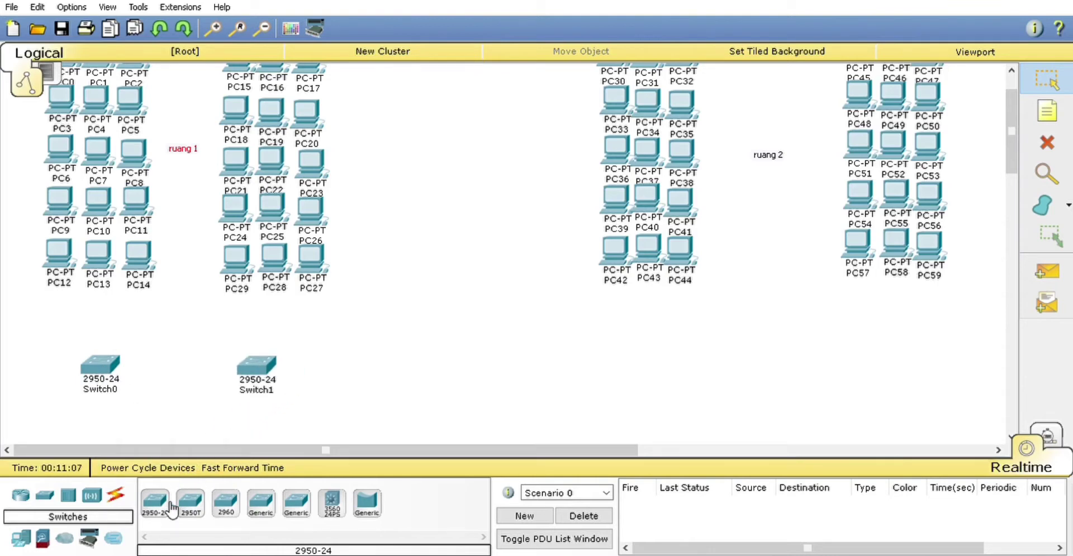
left_click_drag(155, 502, 662, 359)
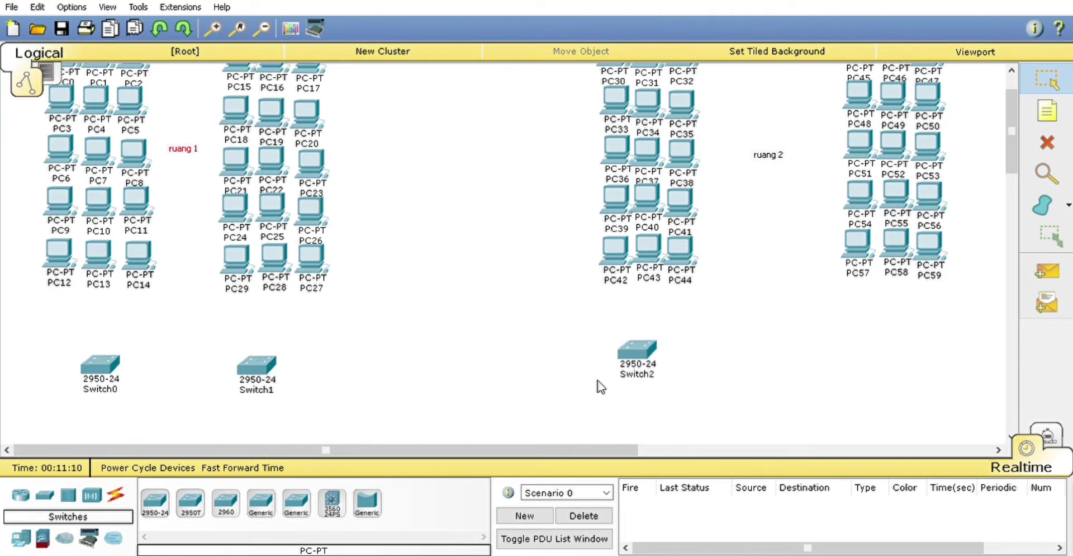
left_click_drag(165, 512, 918, 366)
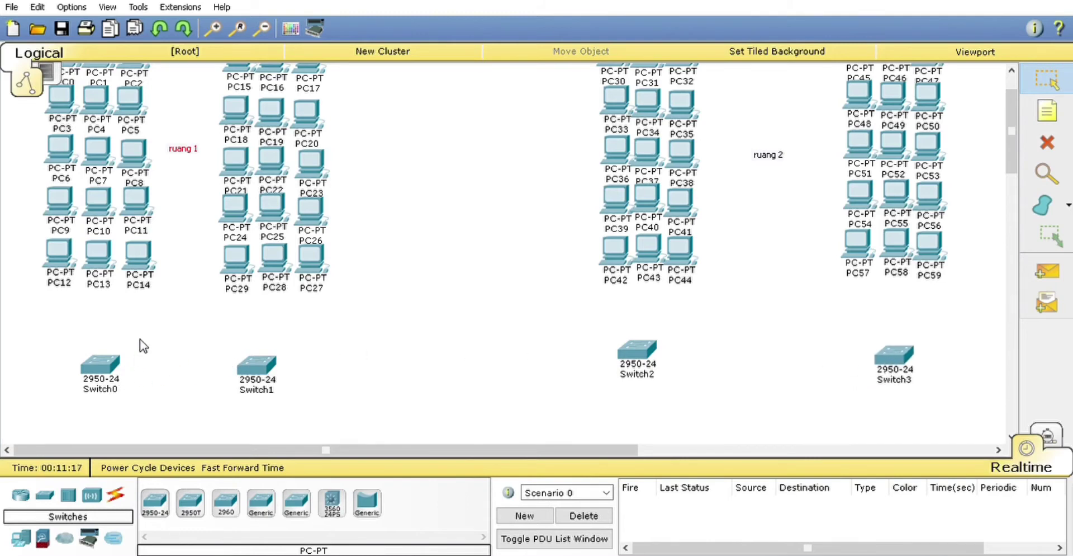
- Connect PC12 to Switch0 with a copper straight-through cable
scroll(414, 282, "up", 2)
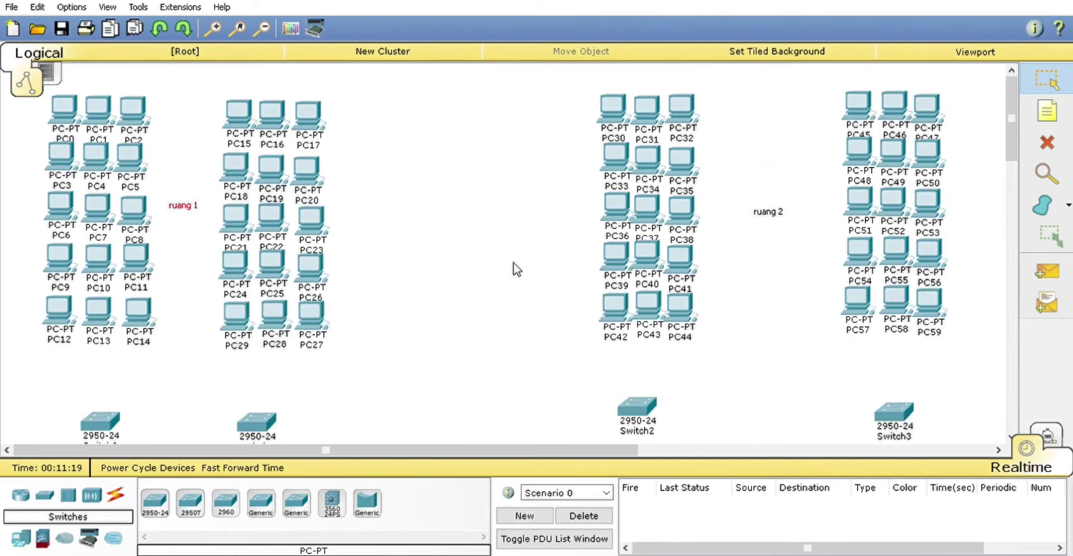
left_click(118, 496)
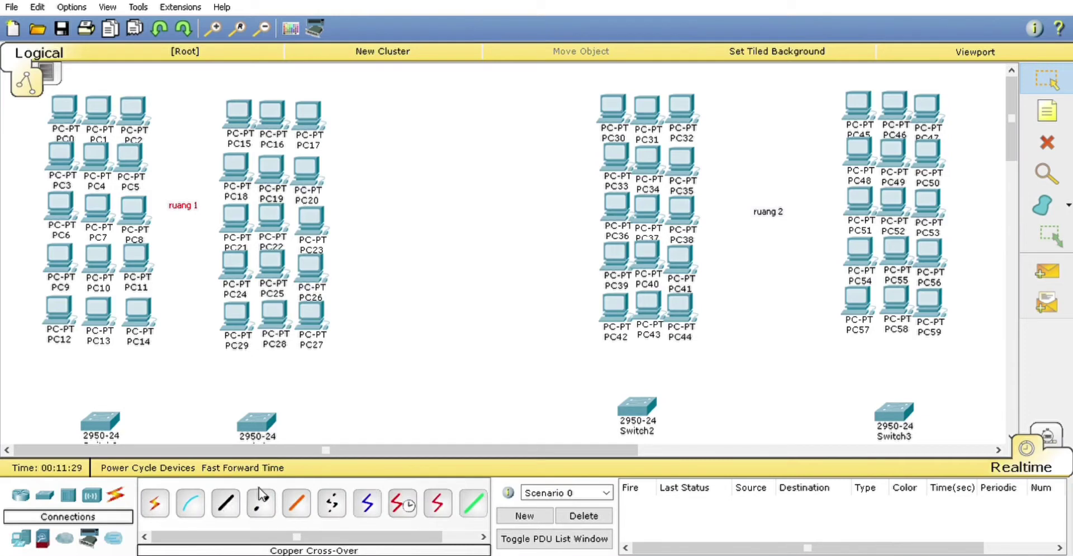
left_click(227, 504)
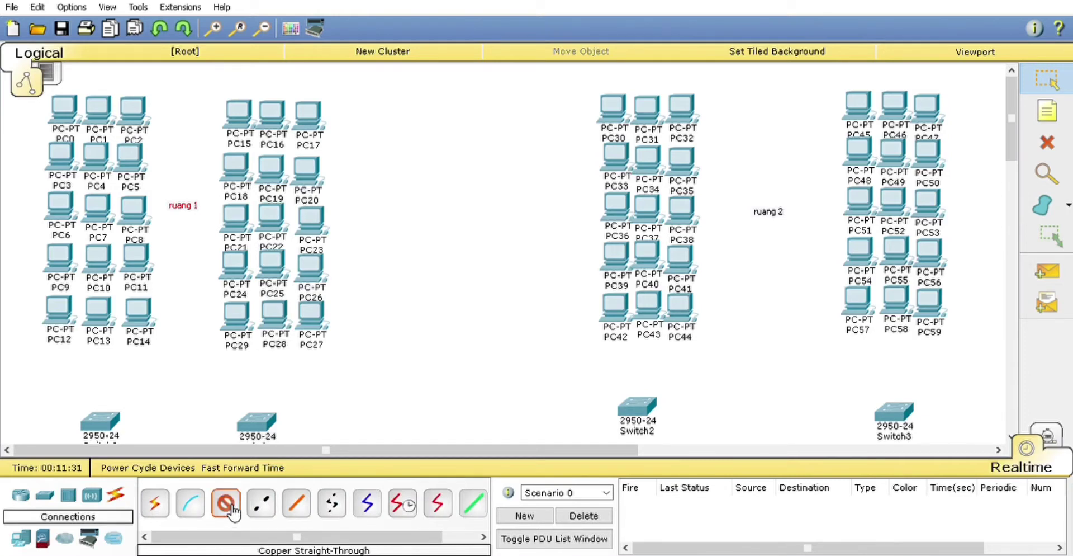
scroll(138, 237, "down", 3)
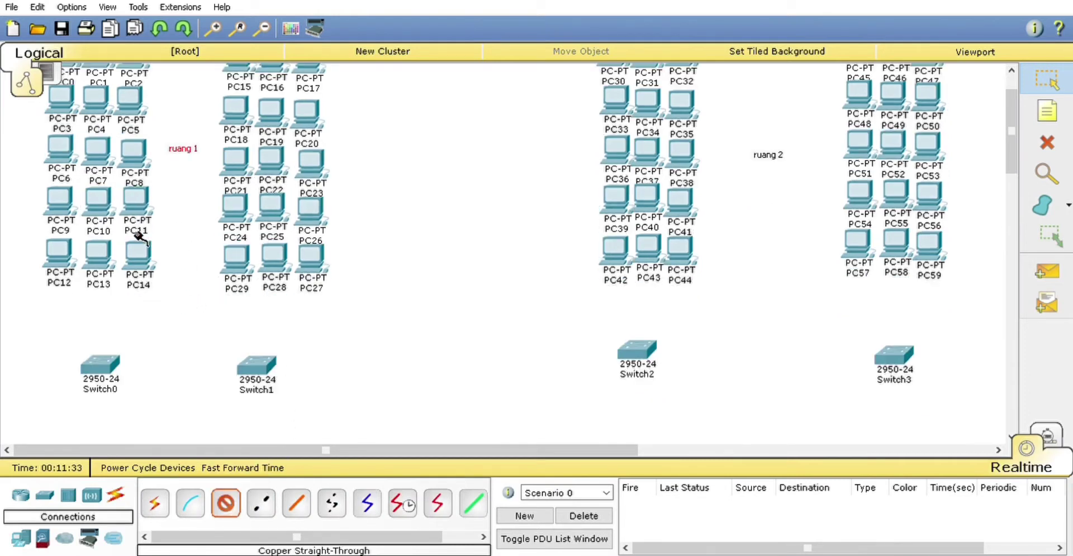
left_click(61, 257)
left_click(103, 367)
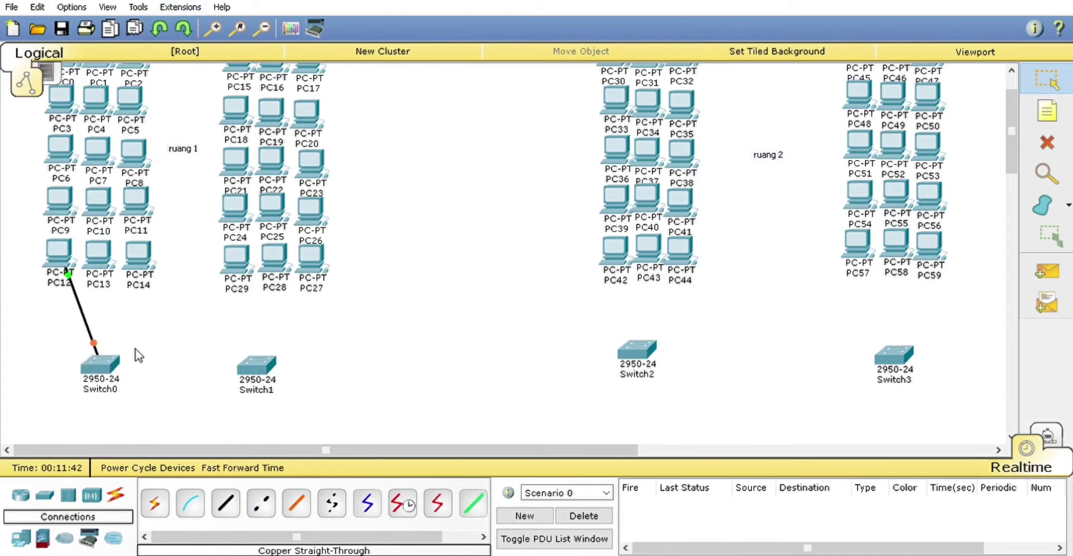
- Connect PC13 and PC14 to Switch0 with copper straight-through cables
left_click(226, 513)
left_click(102, 261)
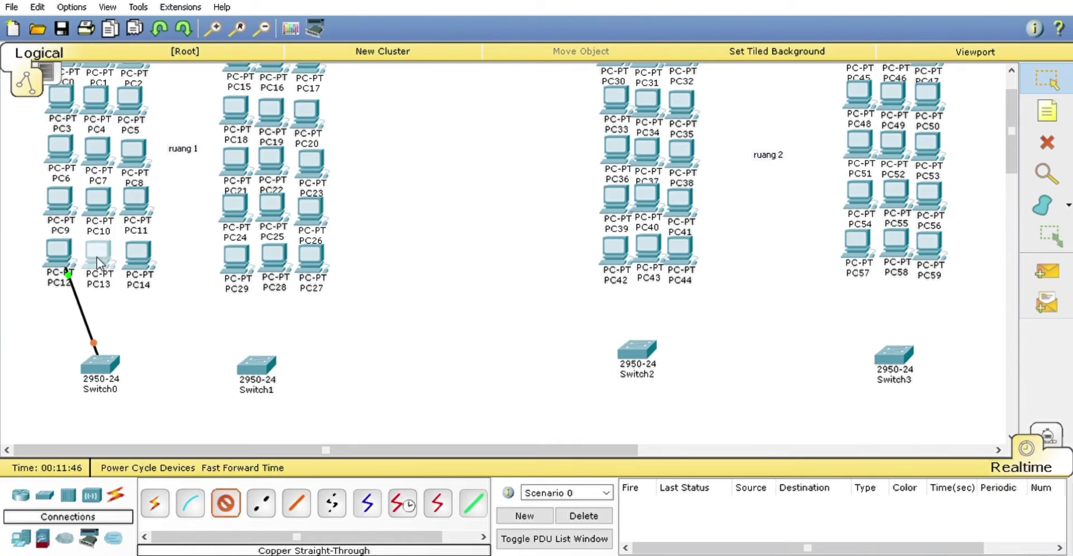
left_click(133, 289)
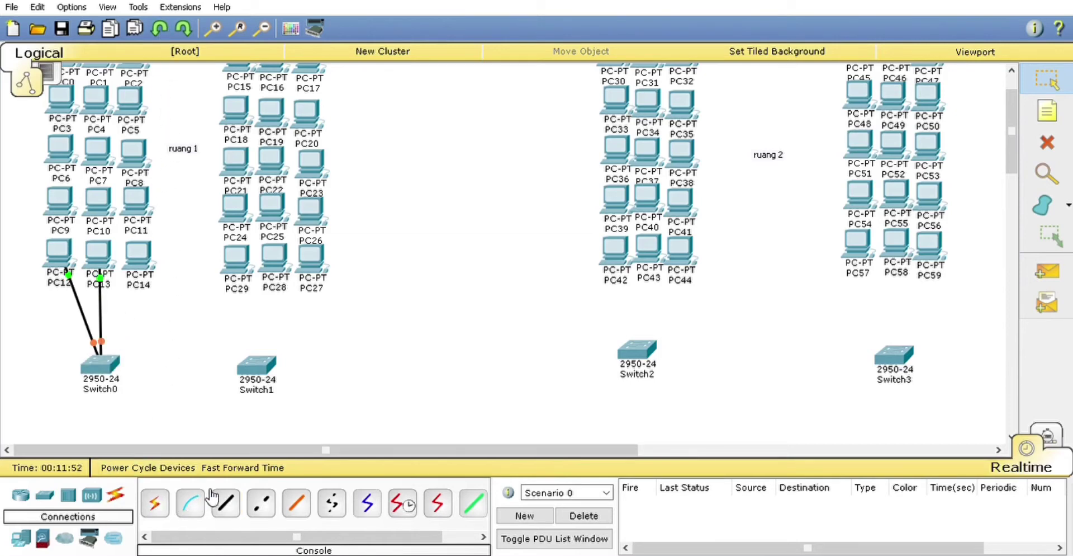
left_click(225, 502)
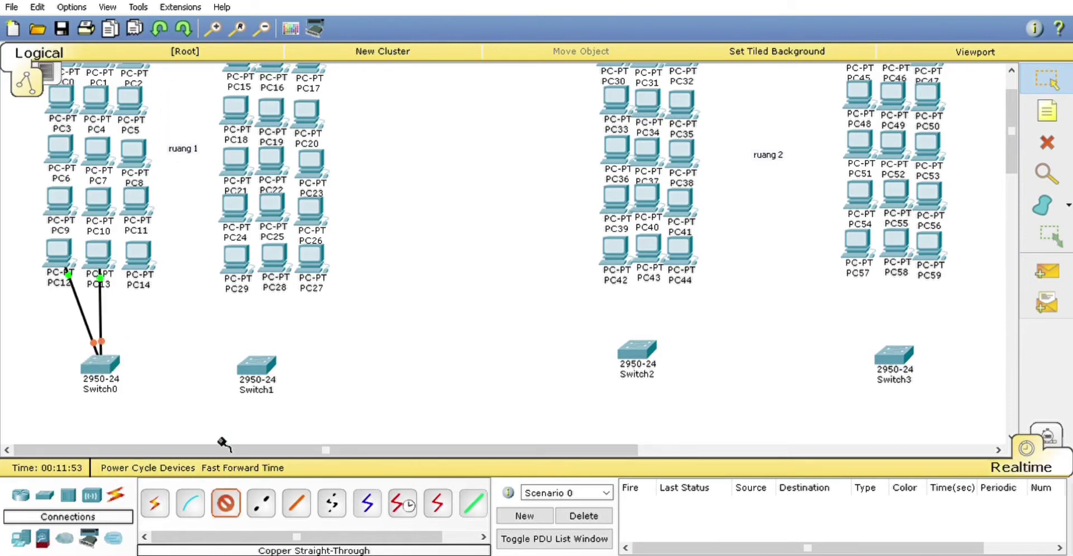
left_click(147, 261)
left_click(172, 294)
left_click(110, 370)
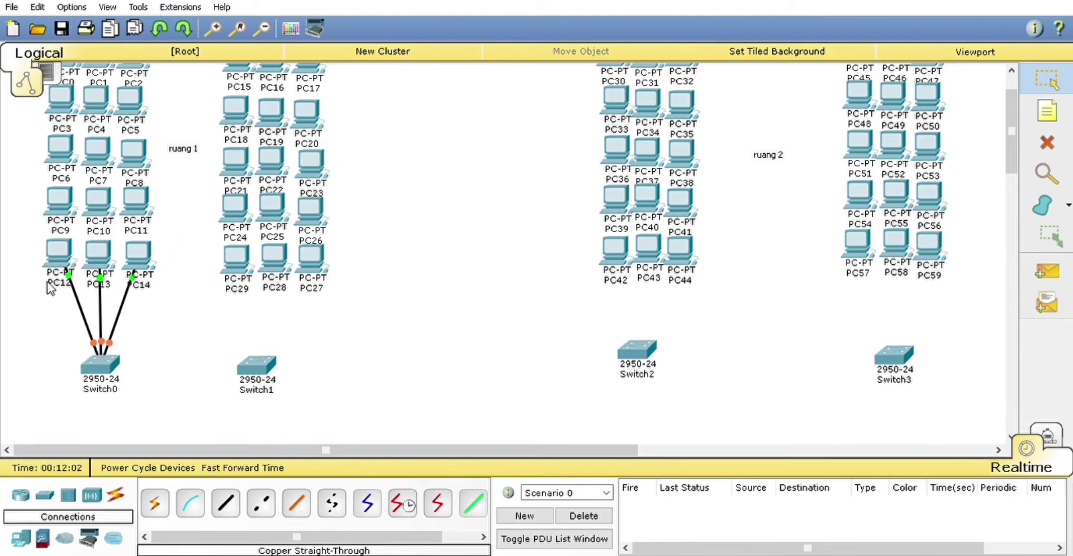
- Connect PC9, PC10 and PC11 to Switch0 with copper straight-through cables
left_click(228, 509)
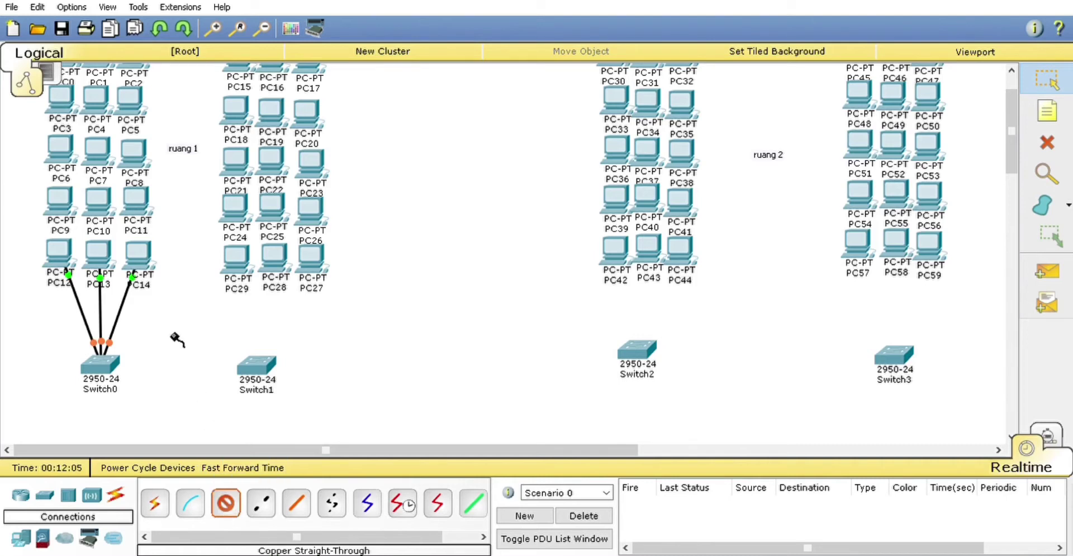
left_click(63, 216)
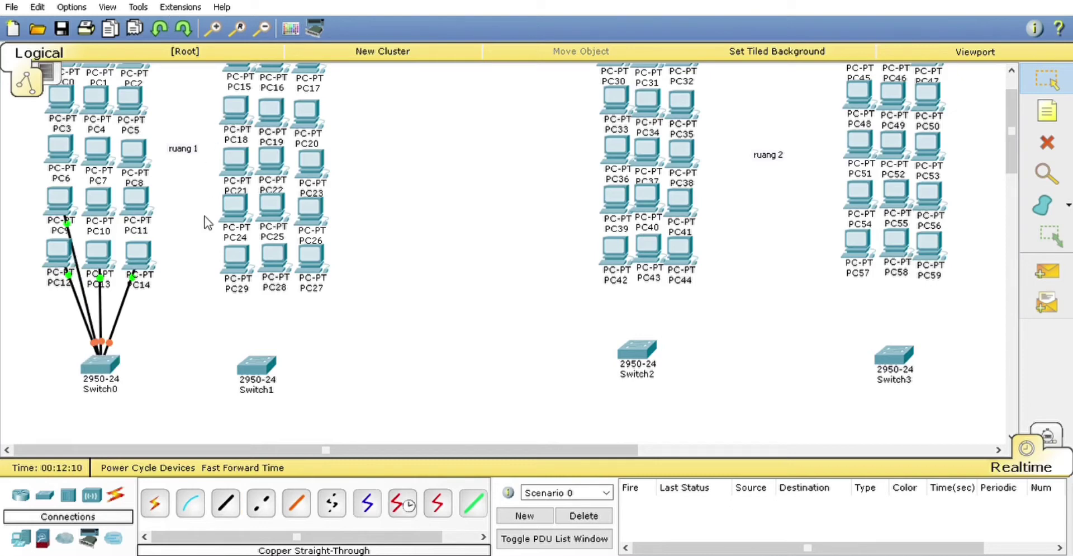
left_click(228, 508)
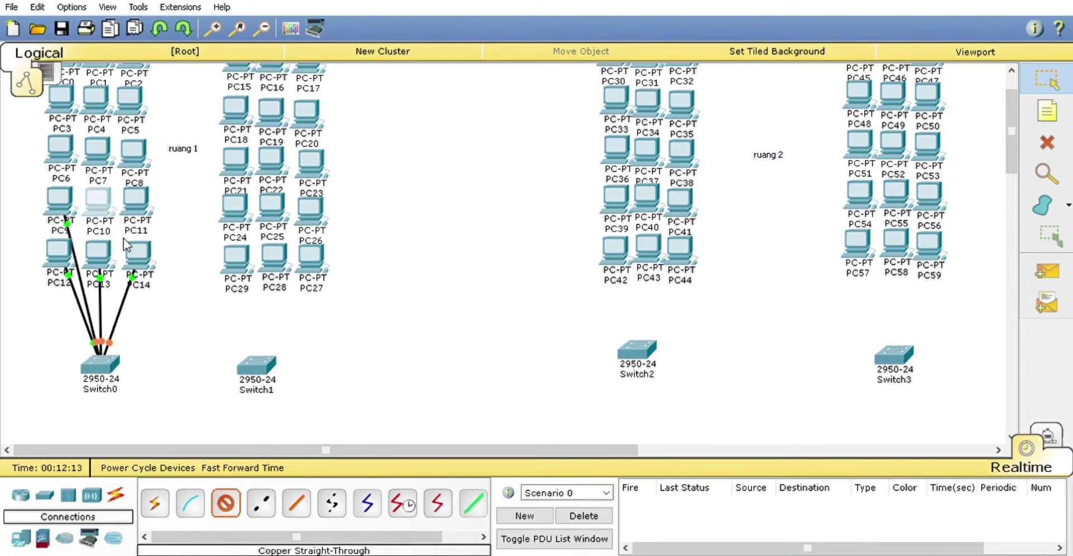
left_click(98, 198)
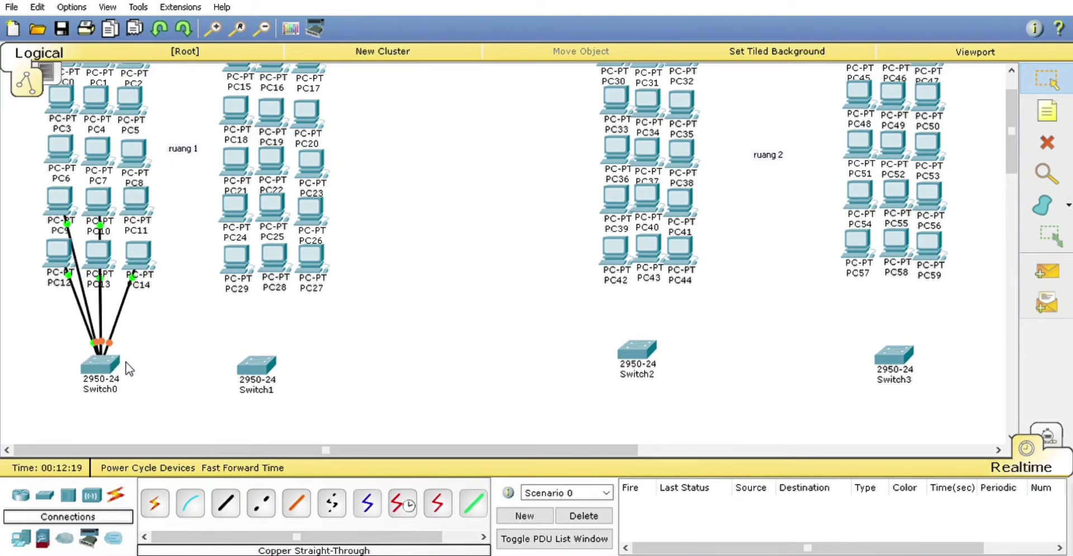
left_click(227, 506)
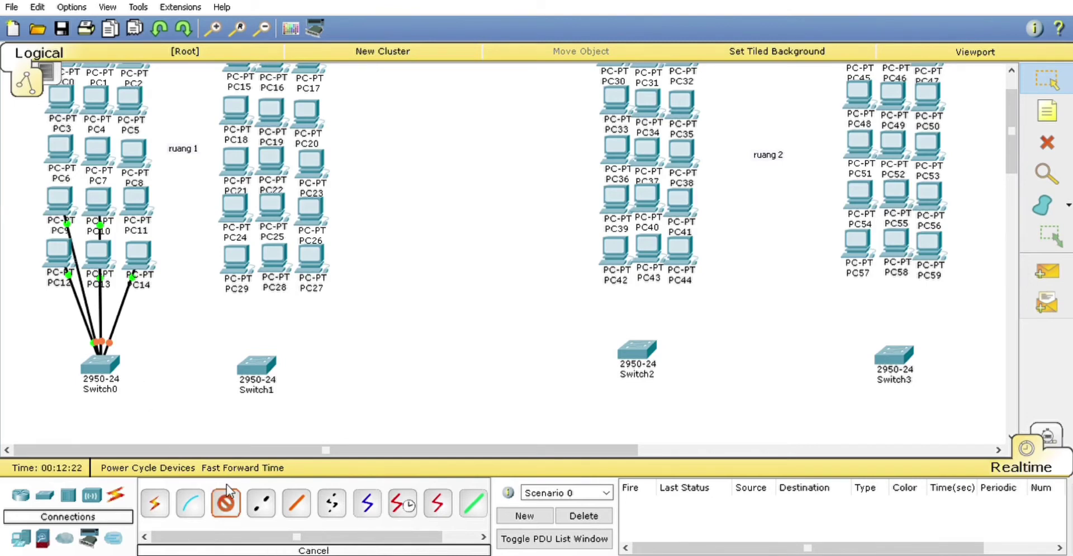
left_click(143, 235)
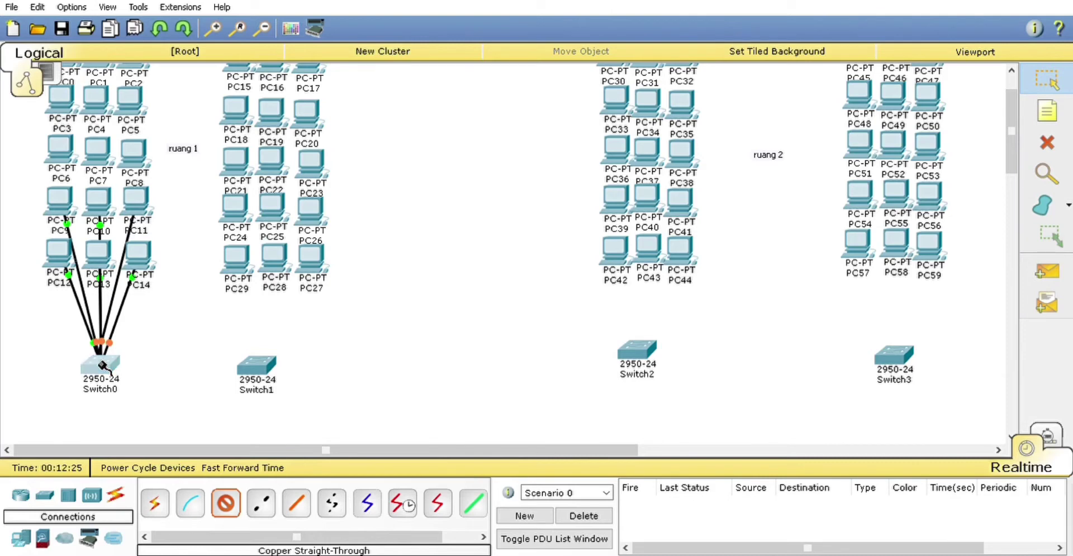
left_click(101, 364)
left_click(150, 45)
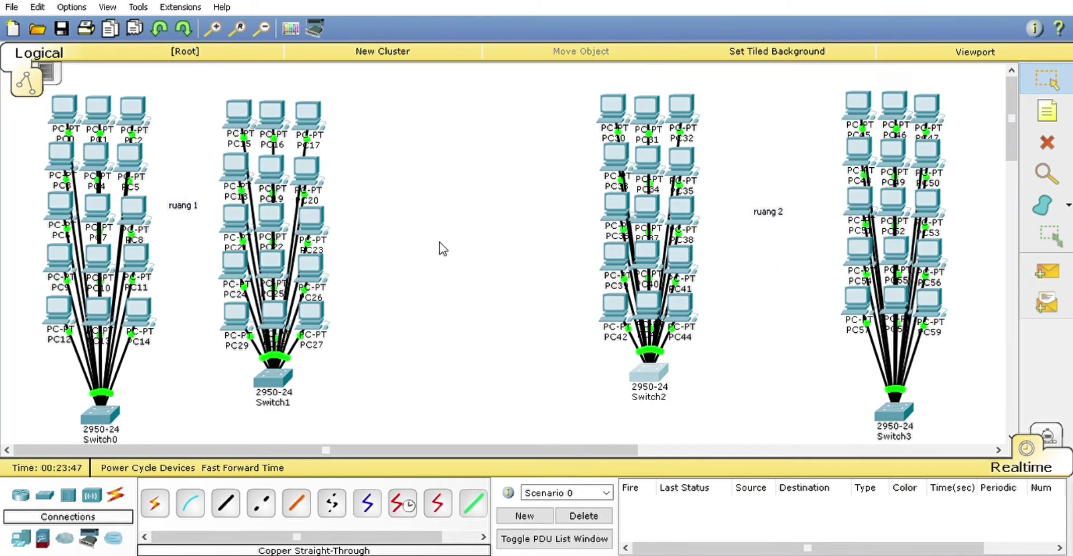
- Add a generic Hub-PT in the free space between and below Switch1 and Switch2
scroll(440, 241, "down", 3)
scroll(455, 242, "up", 1)
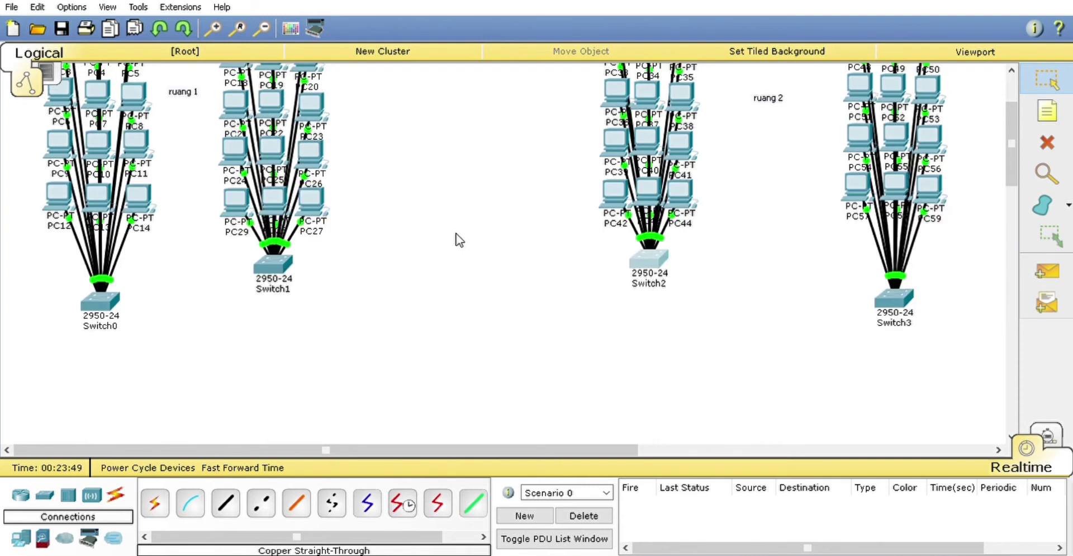
left_click(69, 496)
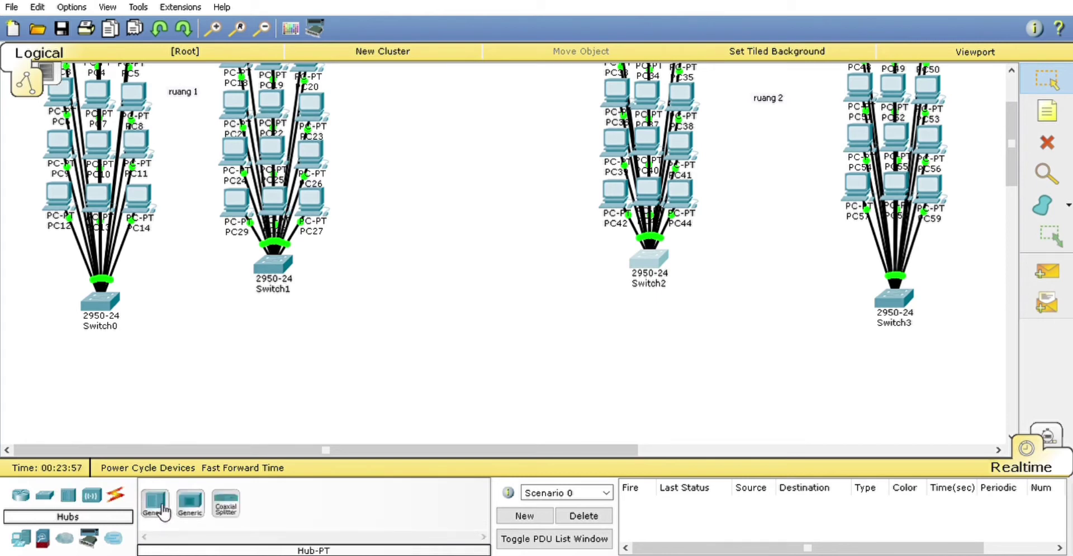
left_click_drag(163, 510, 283, 413)
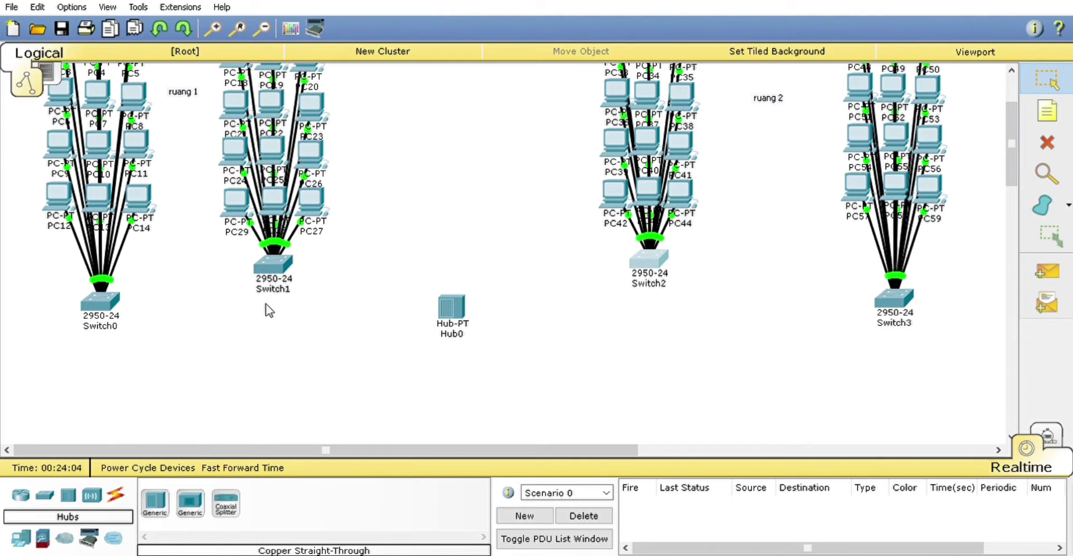
- Connect Switch0 and Switch1 to Hub0 with copper cross-over cables
left_click(119, 496)
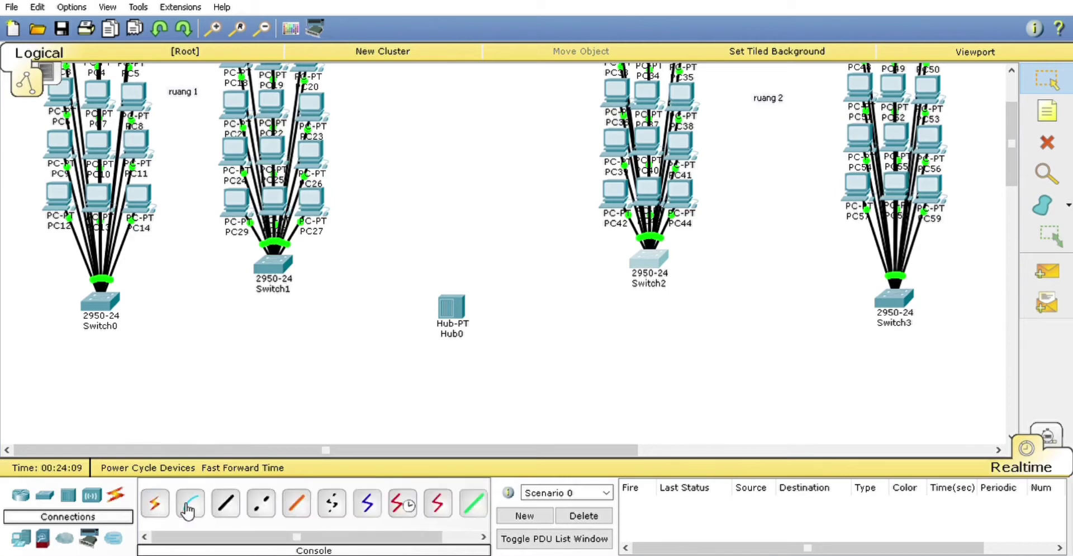
left_click(262, 506)
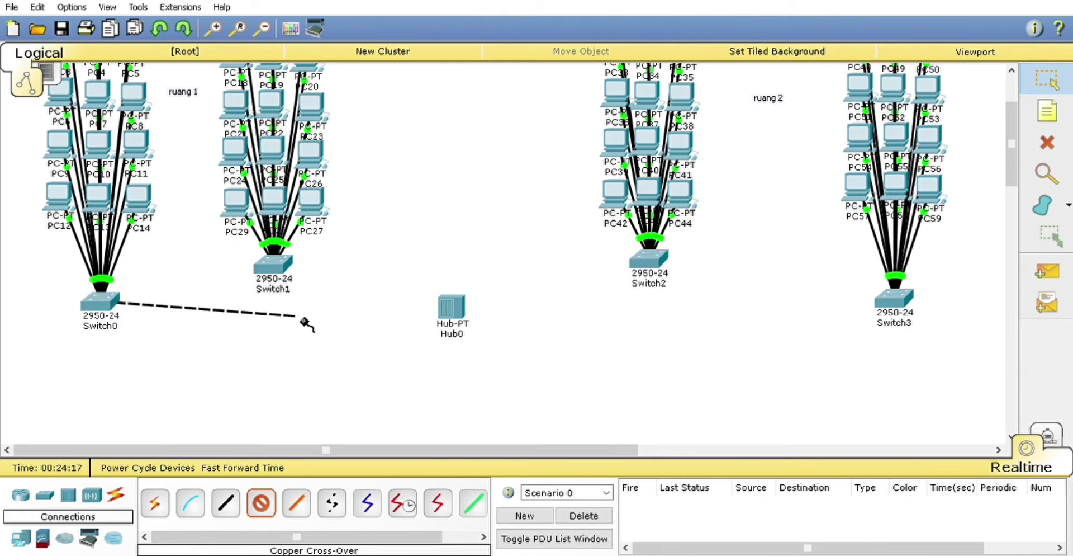
left_click(423, 324)
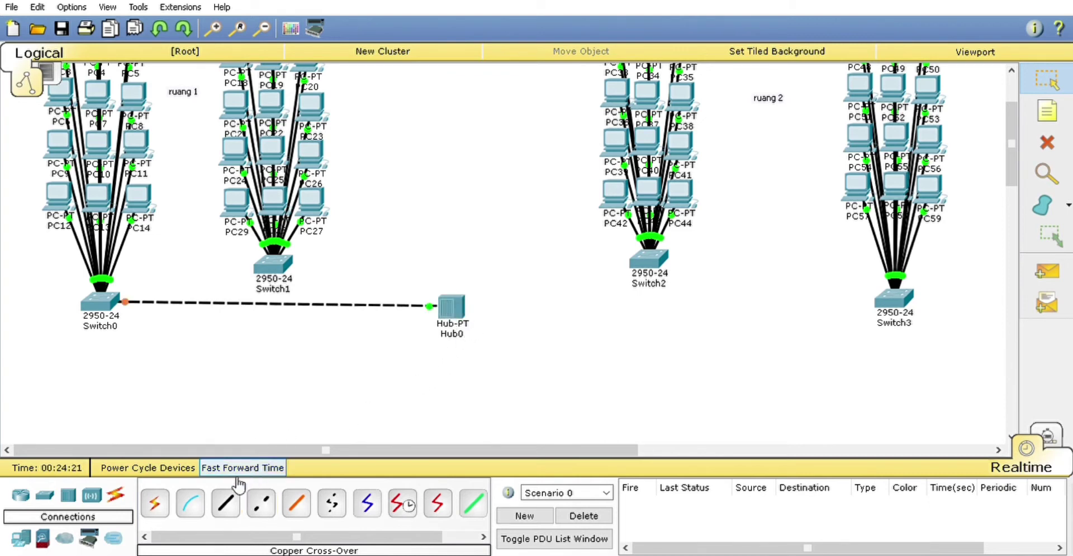
left_click(261, 502)
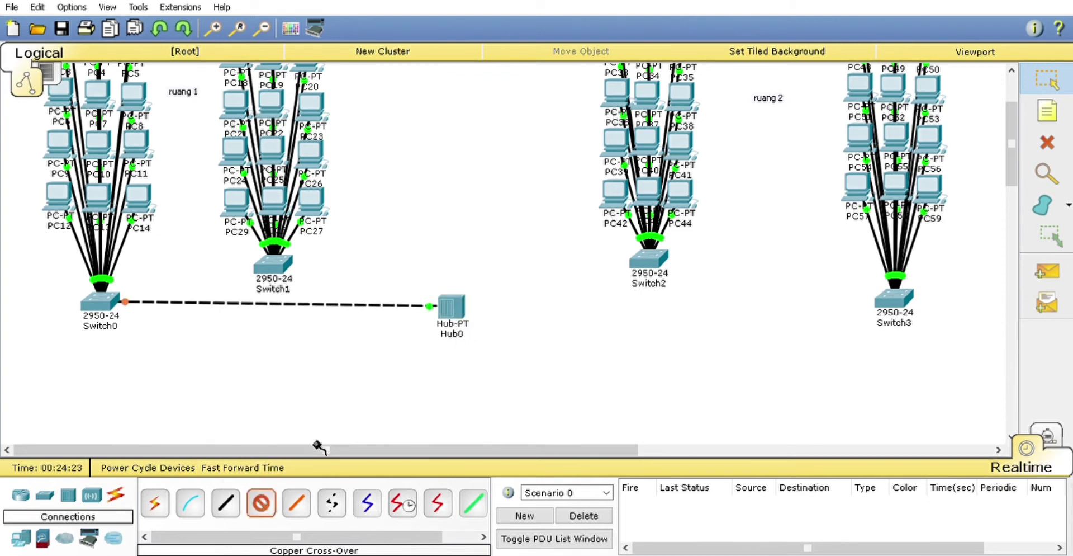
left_click(308, 290)
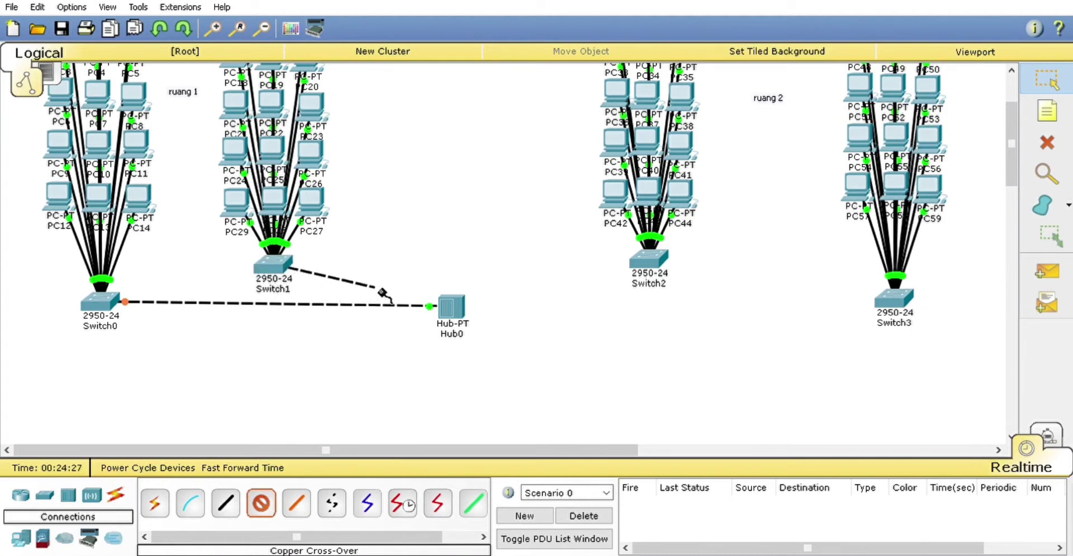
left_click(450, 306)
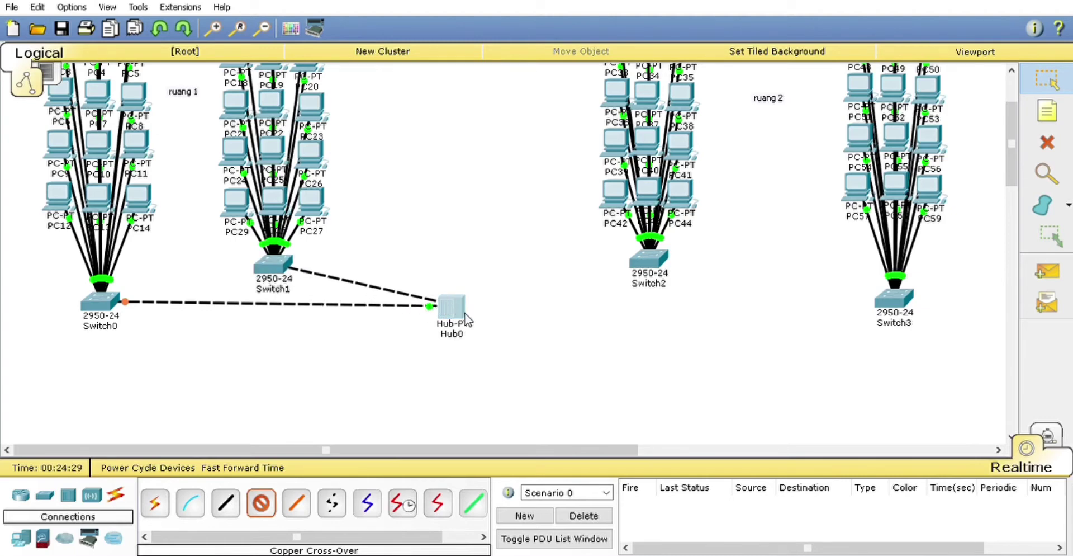
- Connect Switch2 and Switch3 to Hub0 with copper cross-over cables
left_click(261, 505)
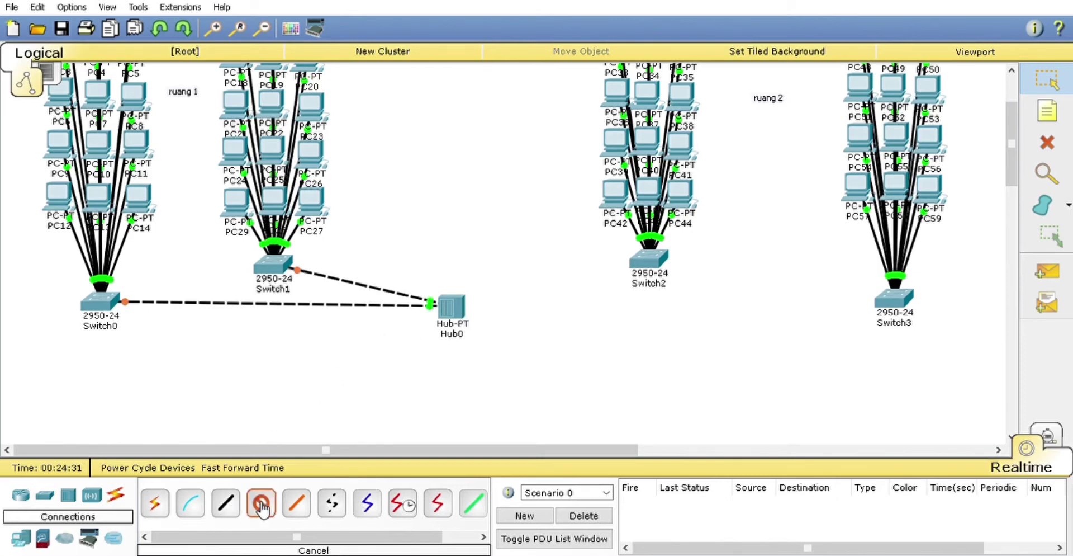
left_click(653, 262)
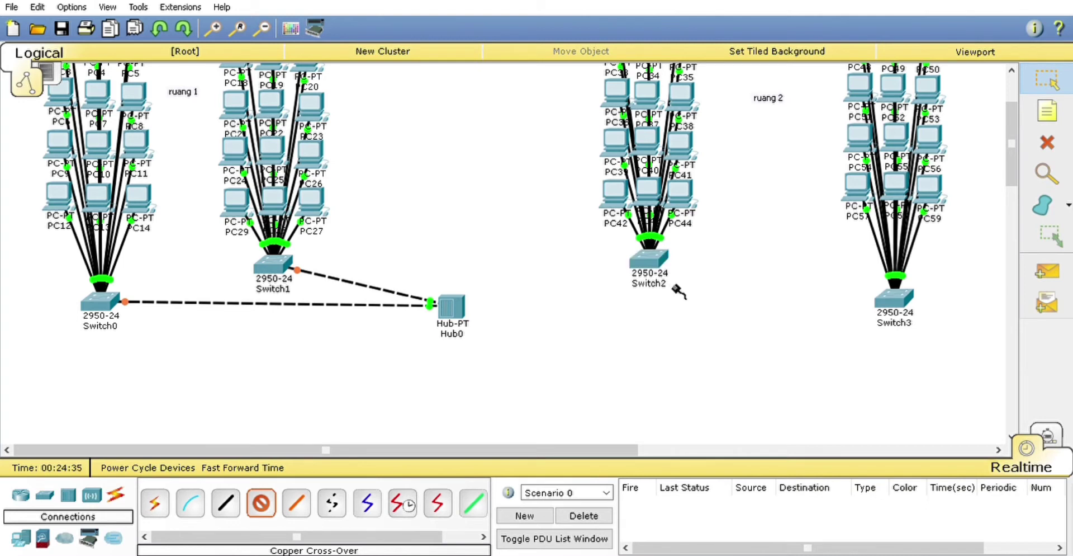
left_click(452, 307)
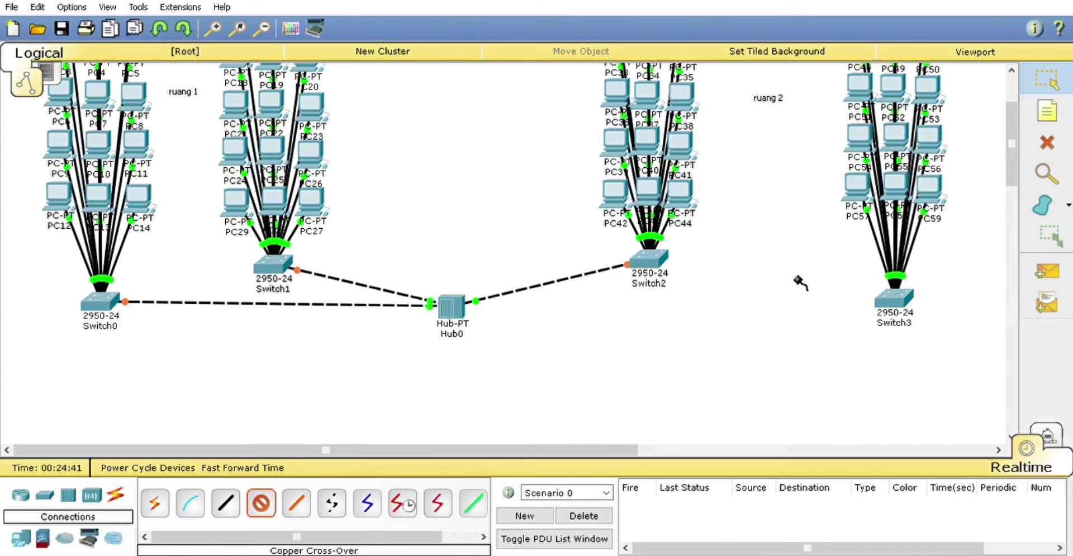
left_click(889, 303)
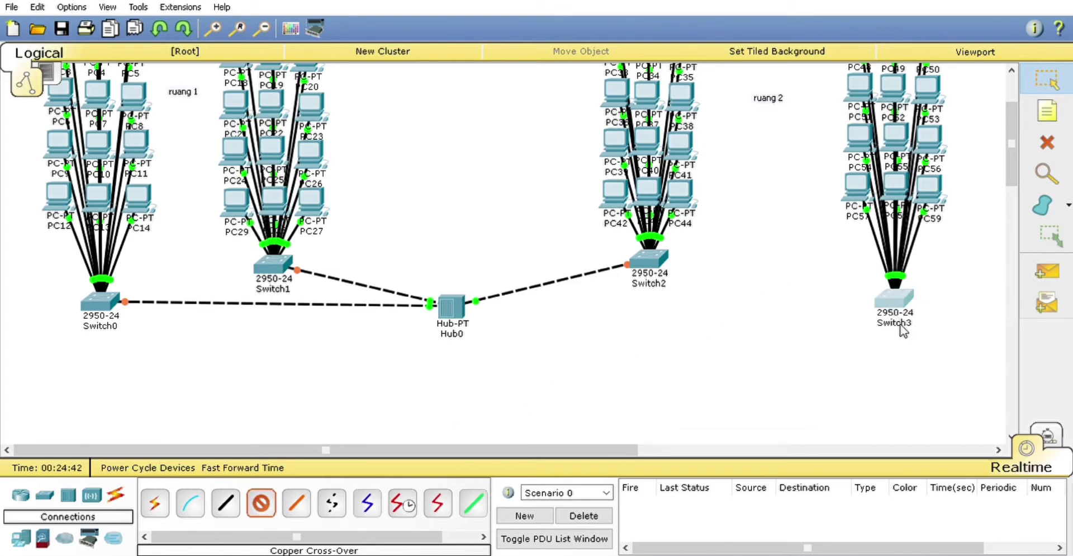
left_click(454, 320)
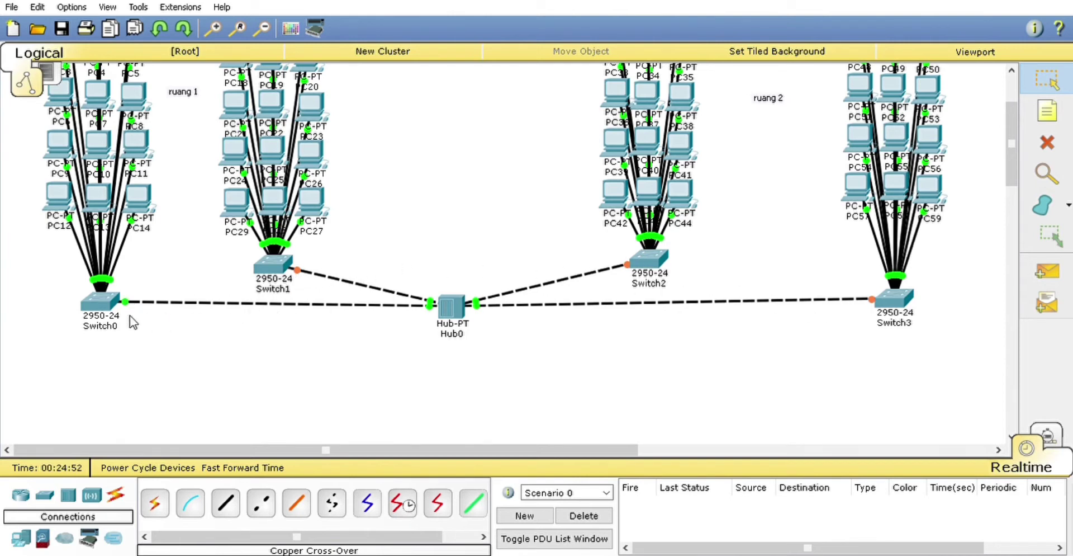
- Add a generic Server-PT above Hub0, between the ruang 1 and ruang 2 PC blocks
scroll(435, 232, "up", 2)
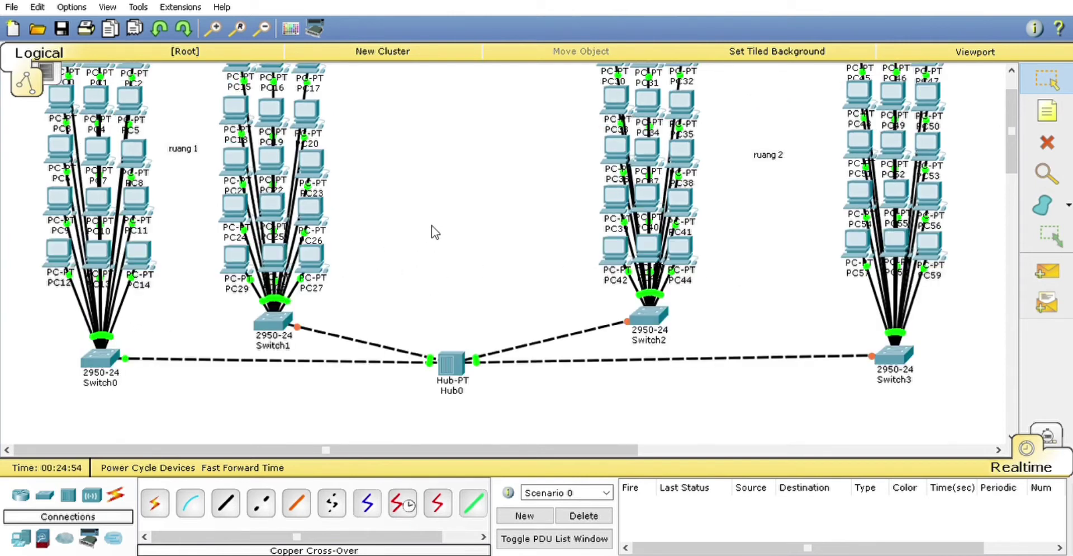
scroll(441, 231, "up", 2)
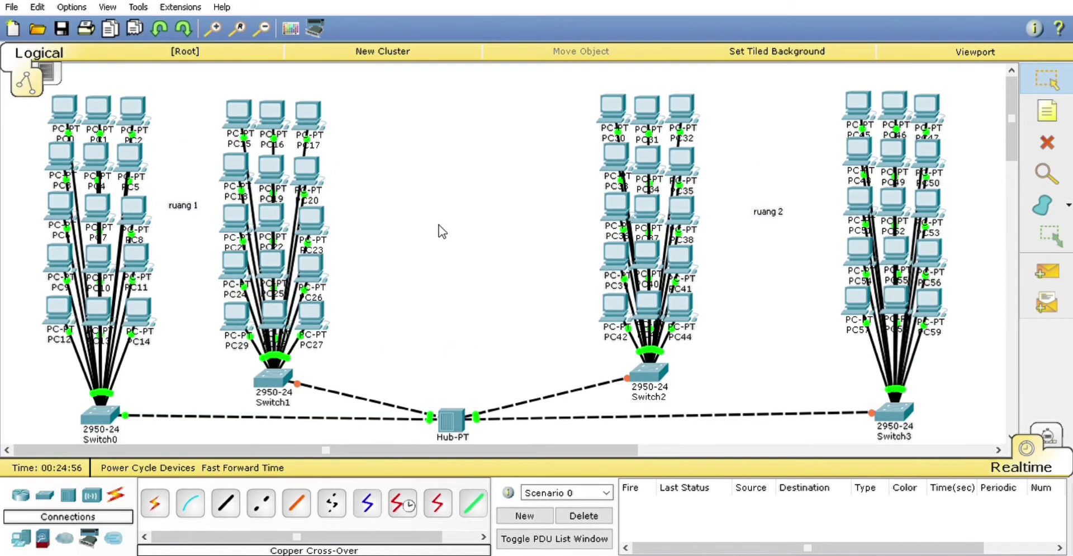
scroll(438, 232, "down", 2)
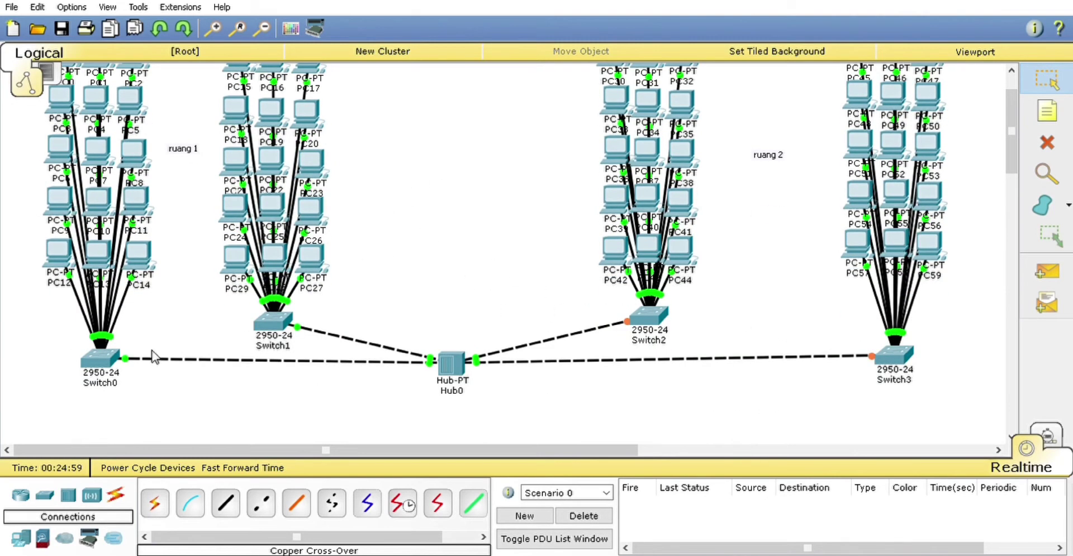
left_click(25, 538)
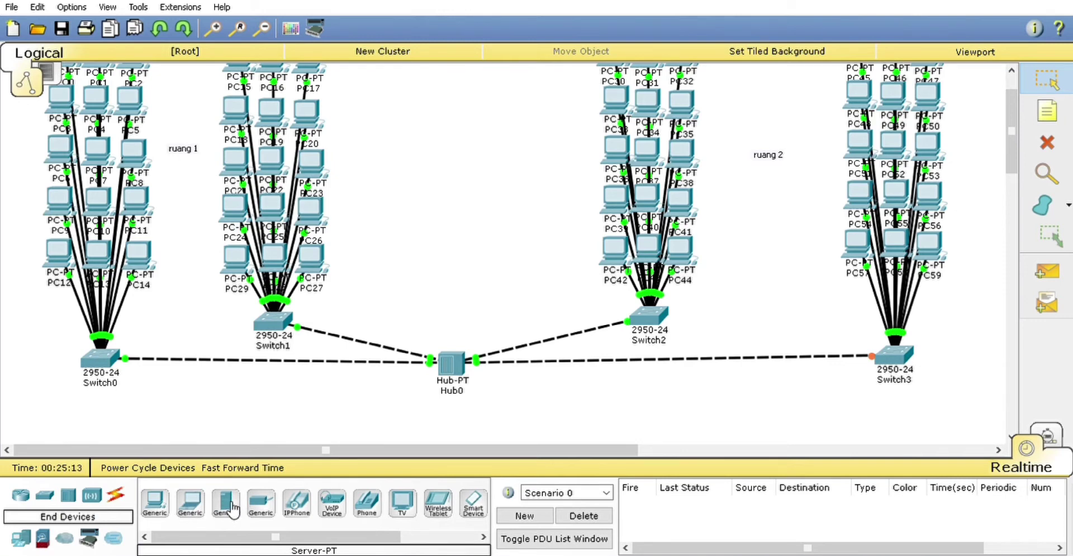
left_click_drag(231, 506, 431, 342)
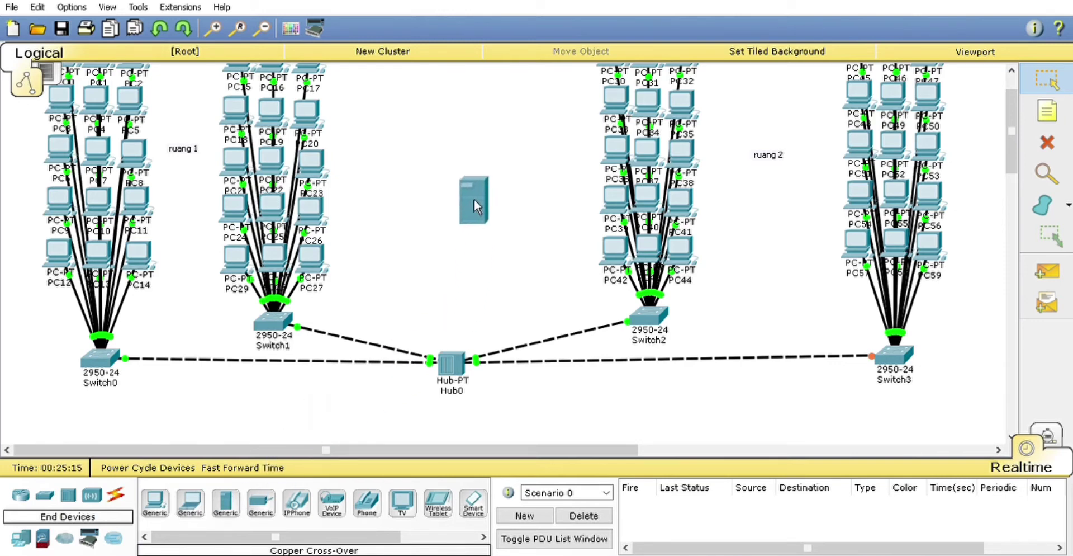
left_click_drag(474, 199, 474, 199)
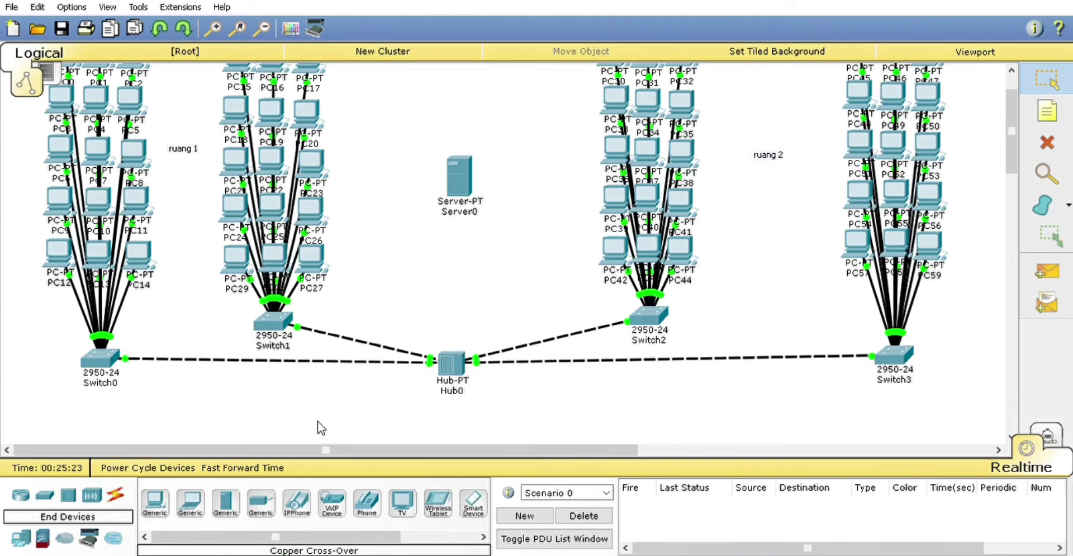
- Connect Hub0 to Server0 with a copper straight-through cable
left_click(118, 496)
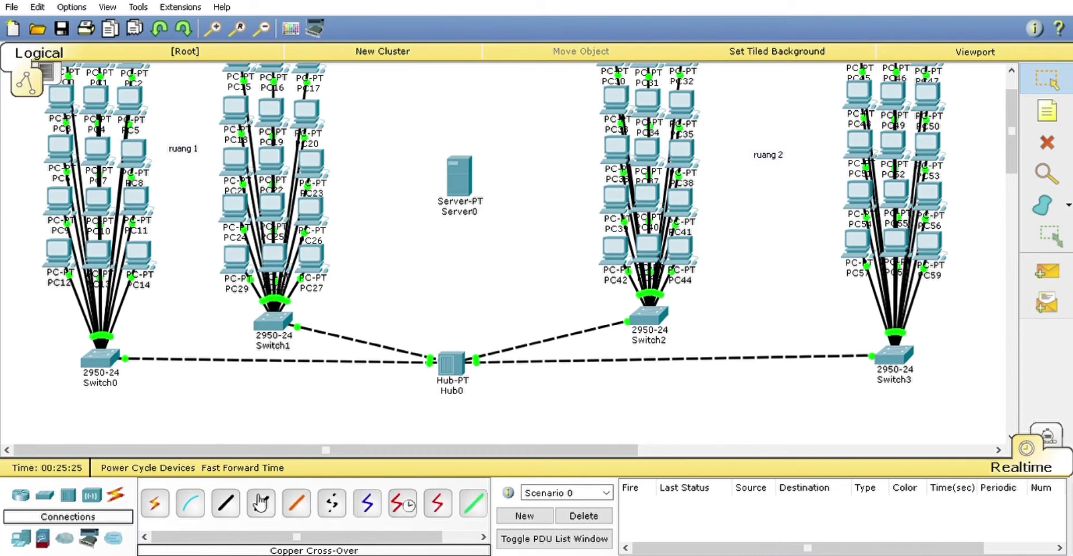
left_click(230, 506)
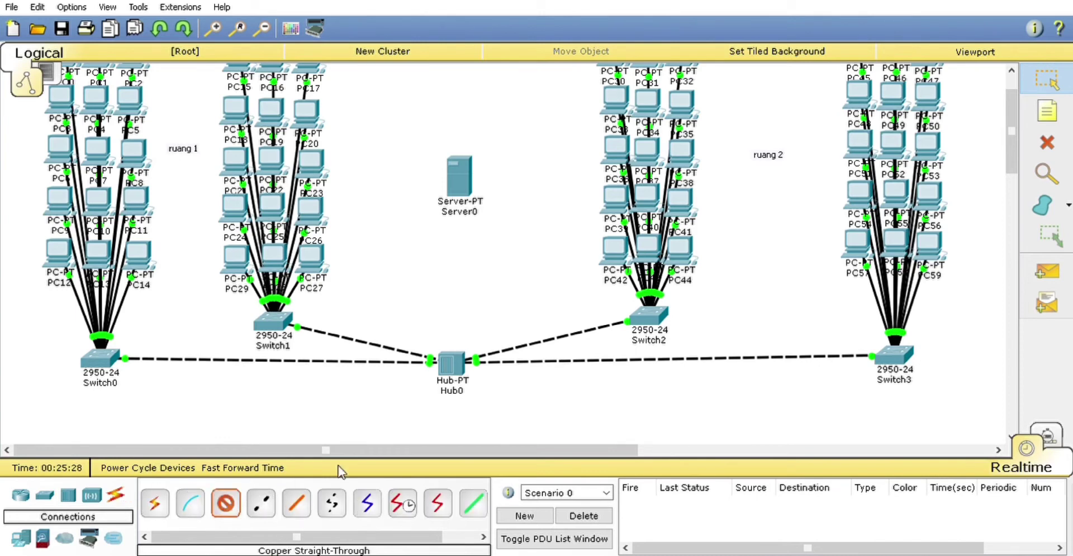
left_click(462, 374)
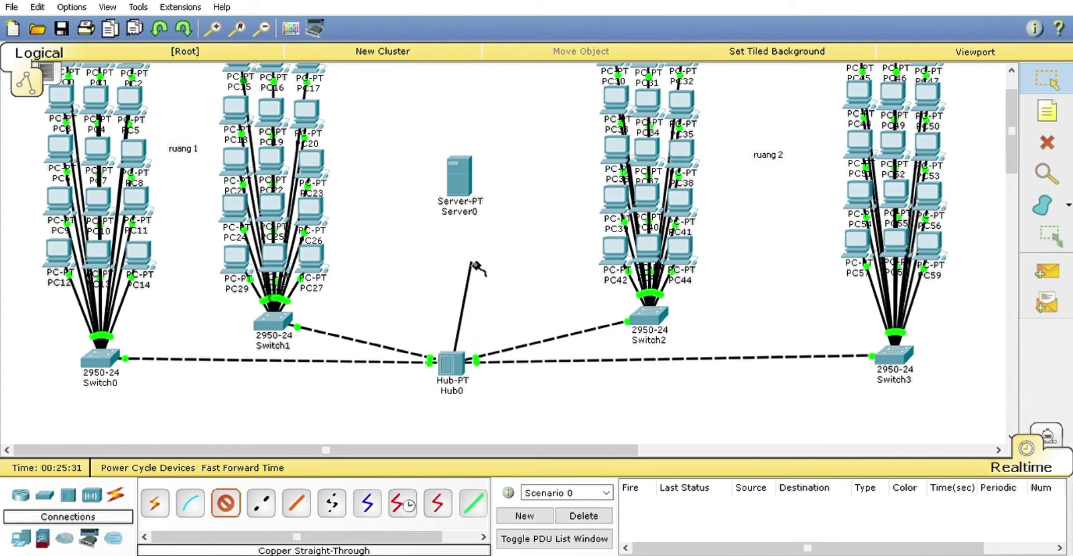
left_click(476, 197)
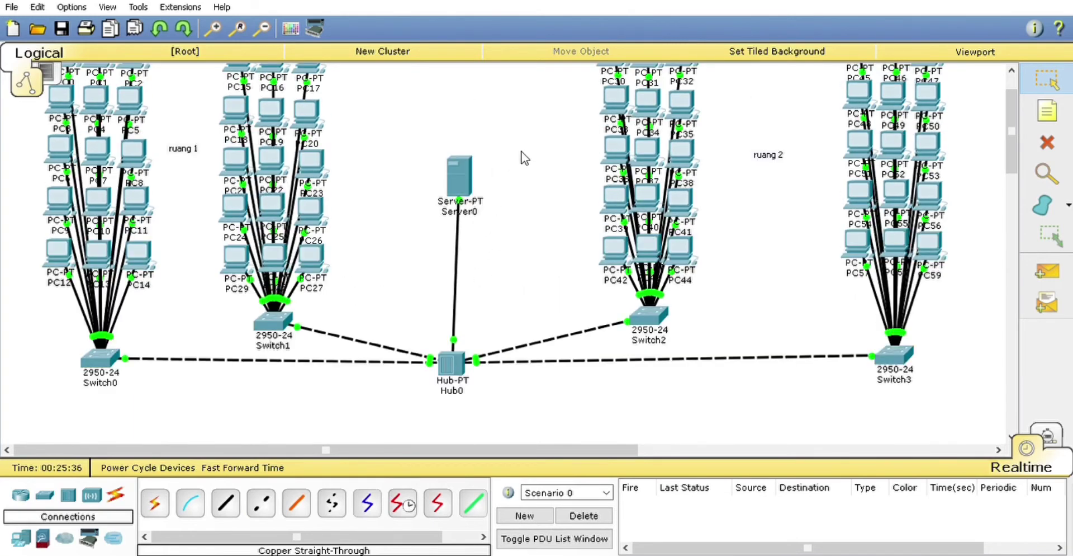
scroll(521, 161, "up", 3)
scroll(522, 160, "down", 3)
scroll(555, 142, "up", 3)
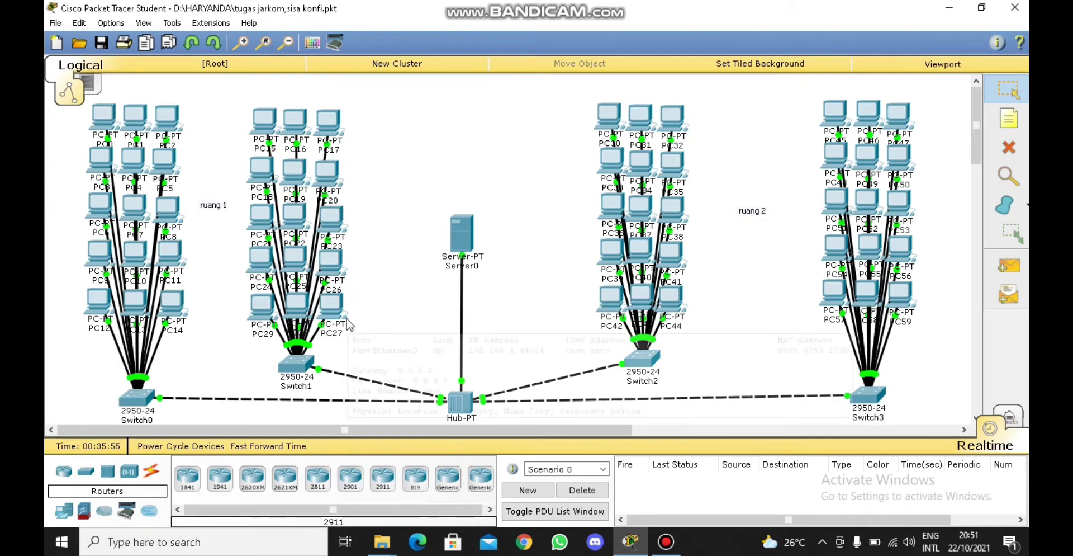
mouse_move(348, 323)
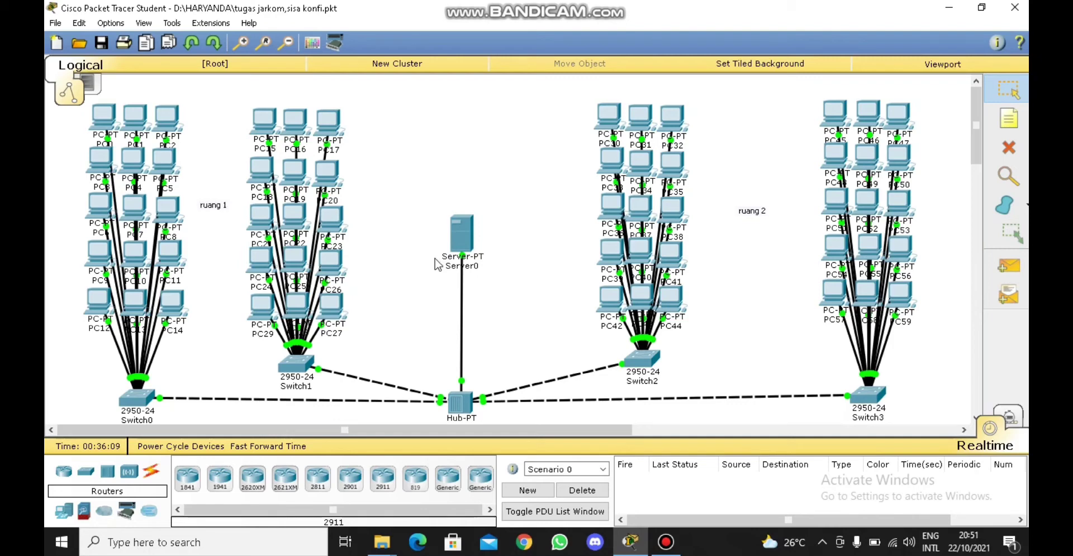
- Assign the static IP address 192.168.4.1 to Server0's FastEthernet0 interface in its IP configuration
left_click(464, 244)
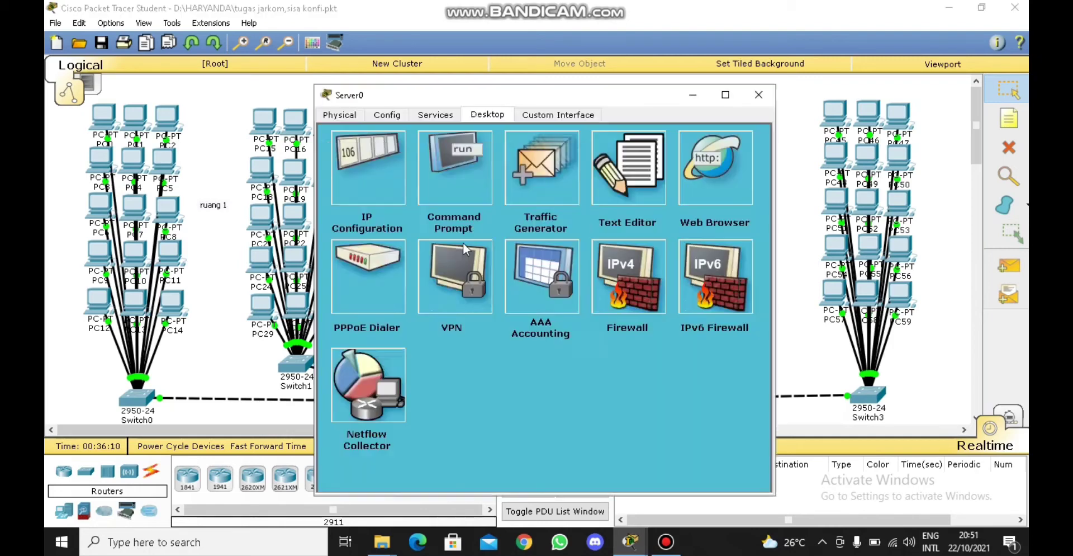
left_click(462, 245)
left_click(571, 158)
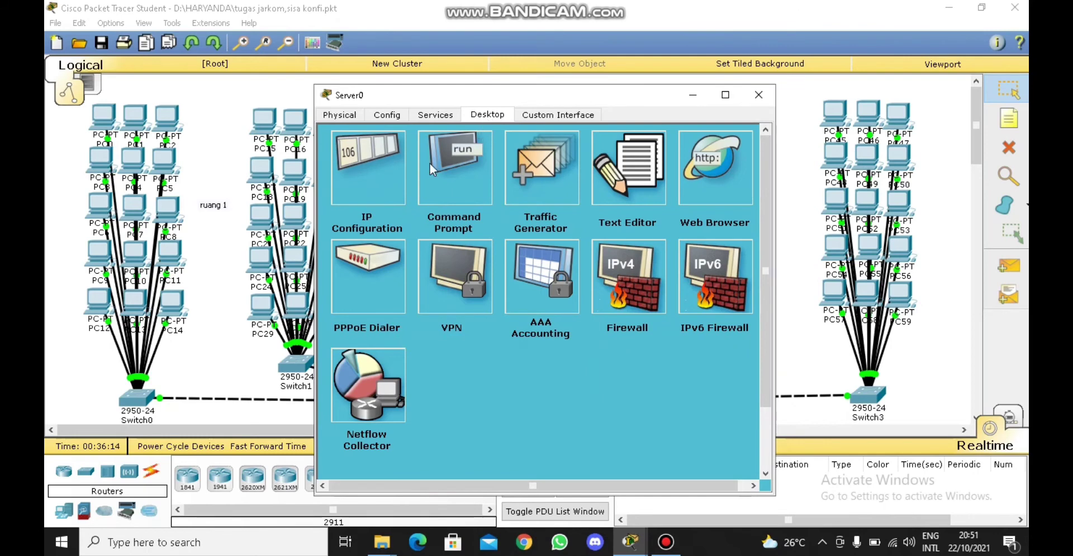
left_click(385, 180)
left_click(478, 233)
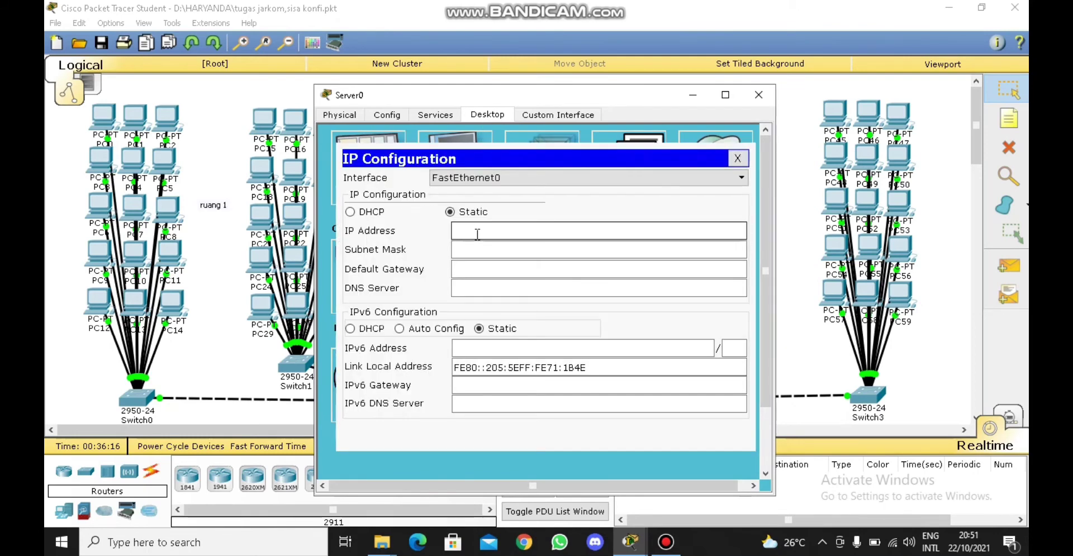
type("192.168.4.1")
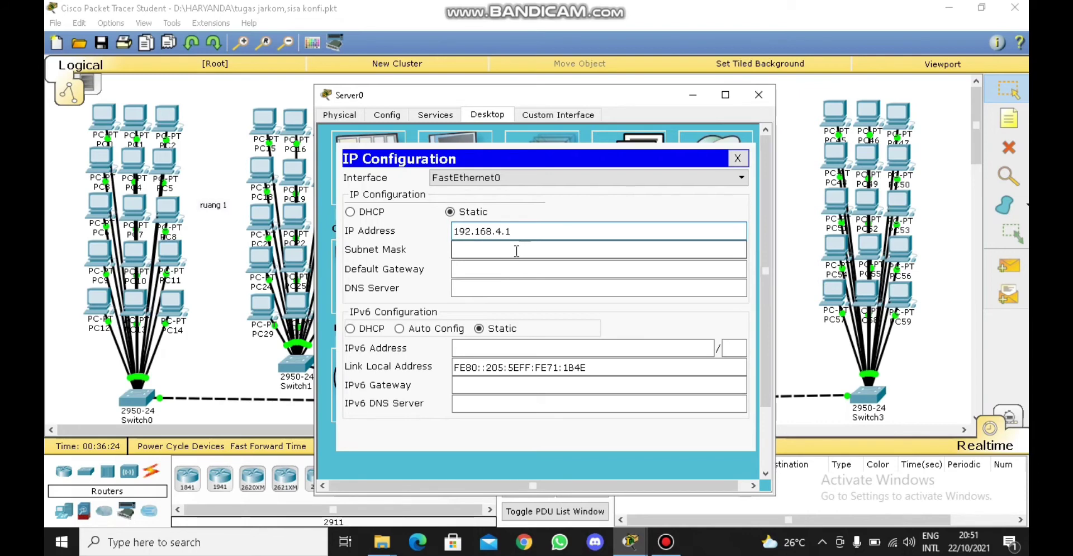
- Set Server0's subnet mask to 255.255.255.0, default gateway to 192.168.4.2 and DNS server to 8.8.8.8
left_click(515, 250)
left_click(538, 263)
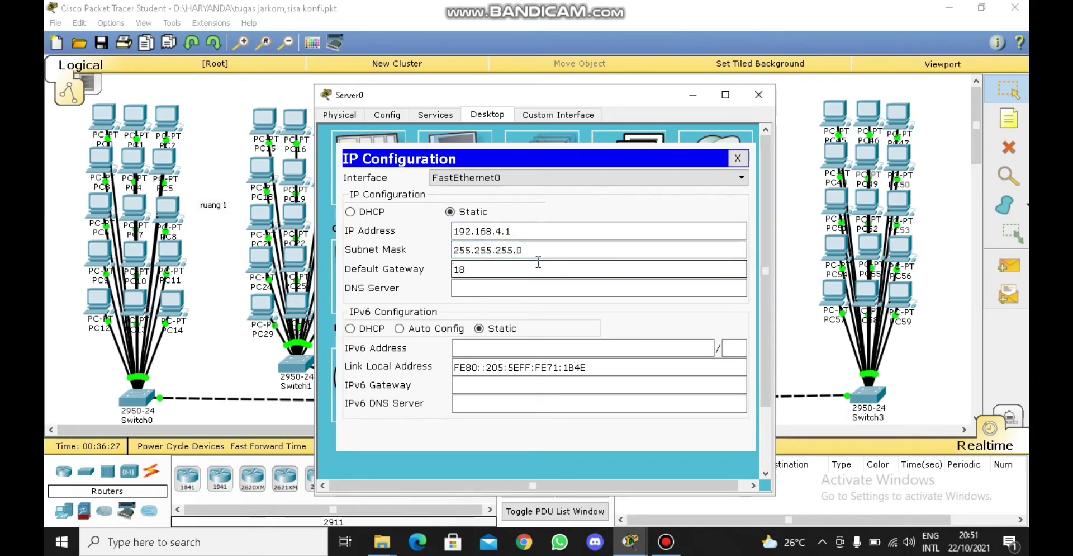
type("192.168.4.2")
left_click(538, 279)
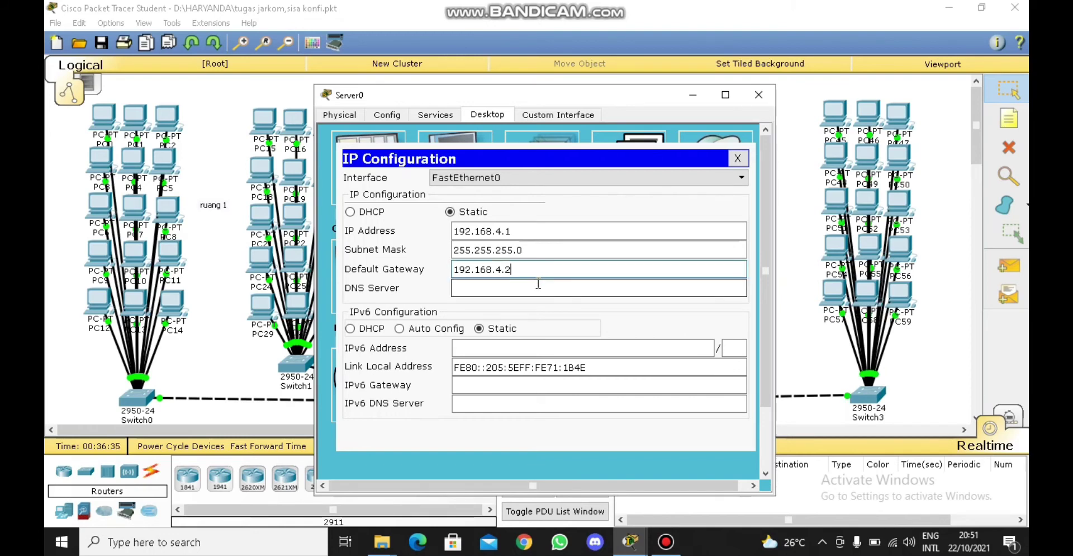
left_click(539, 283)
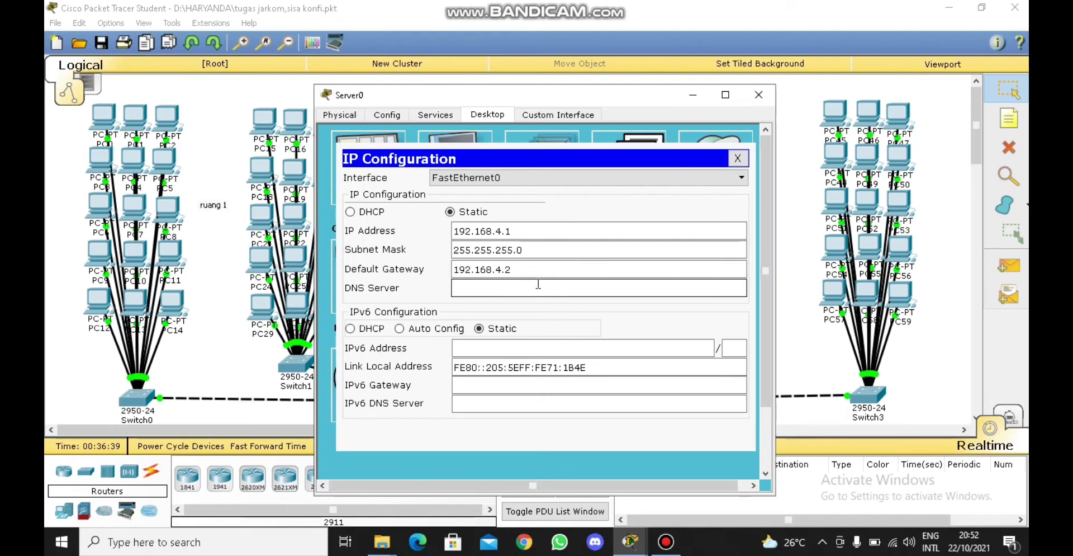
type("8.8.8.8")
left_click(738, 160)
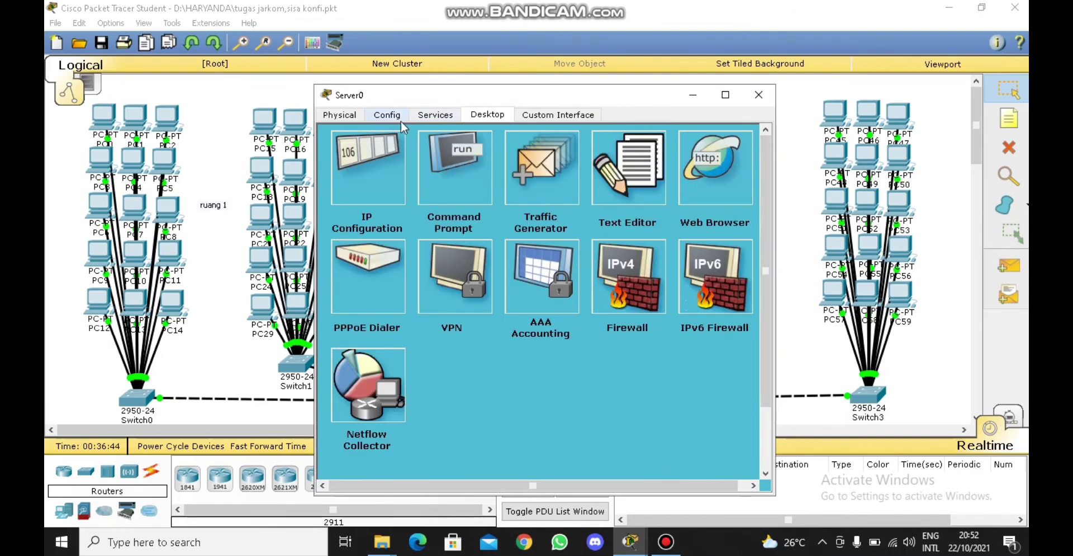
- Replace the pool name in Server0's DHCP service settings with the project owner's name
left_click(389, 115)
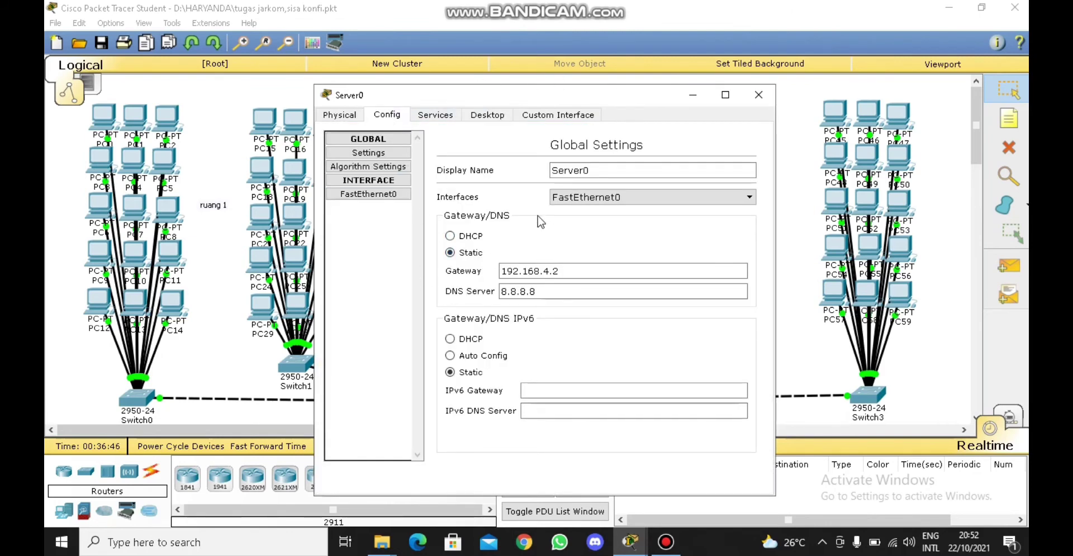
left_click(449, 116)
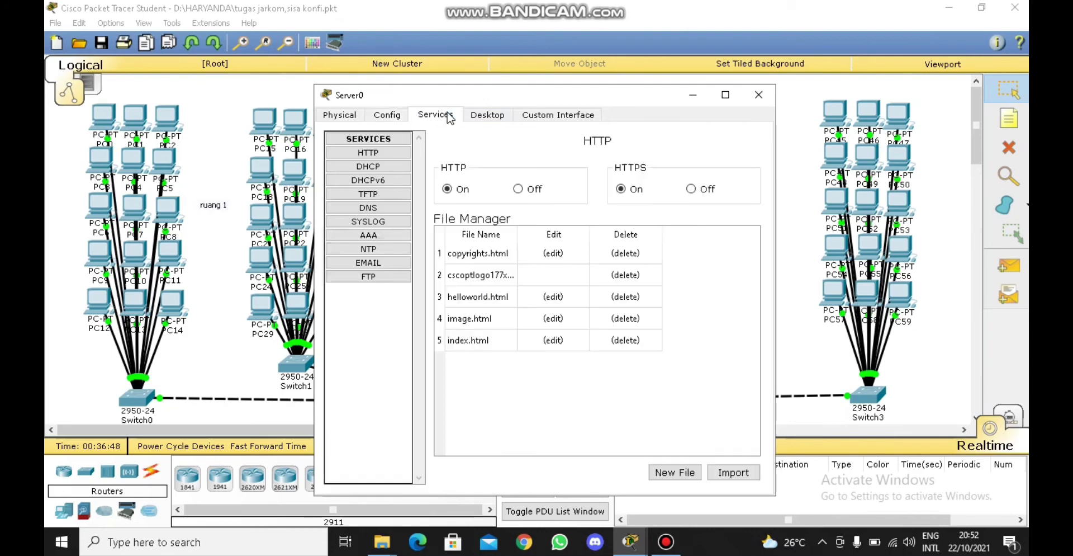
left_click(373, 168)
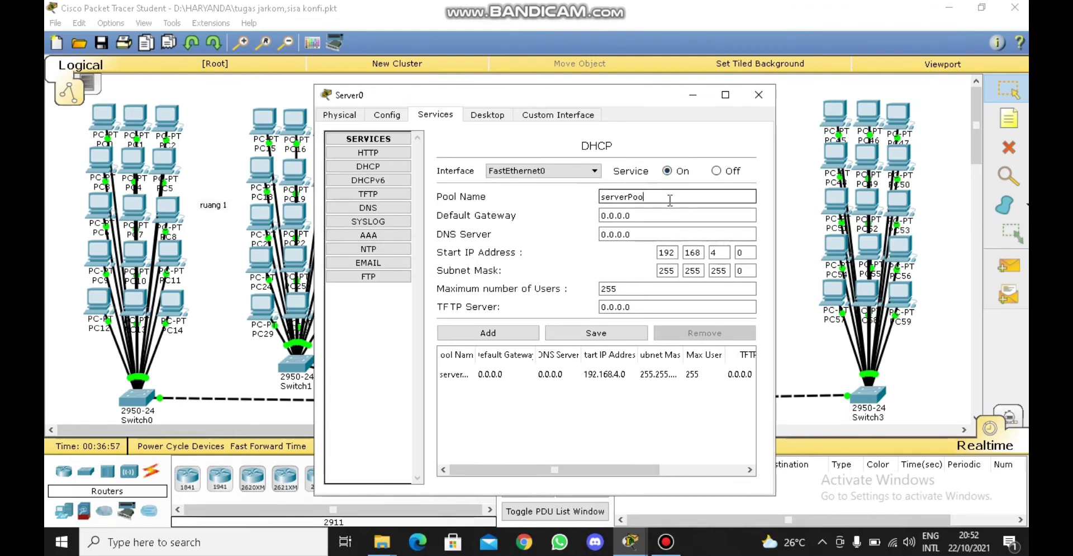
key("BackSpace")
key("BackSpace")
key("BackSpace")
key("BackSpace")
key("BackSpace")
key("BackSpace")
key("BackSpace")
key("BackSpace")
type("haryanda")
- Set the DHCP pool's default gateway to 192.168.4.2 on Server0
left_click(670, 214)
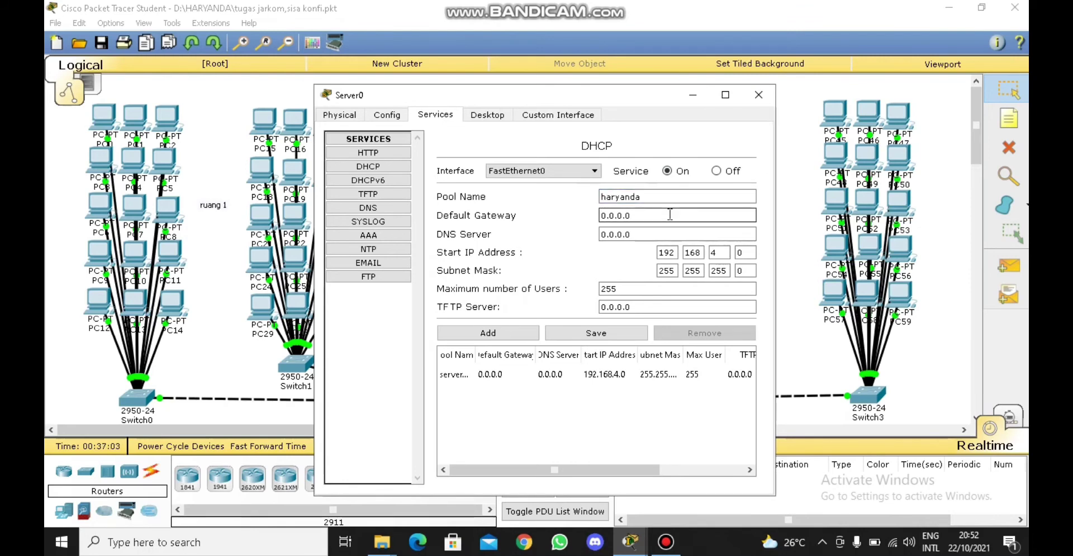
key("BackSpace")
key("BackSpace")
key("BackSpace")
key("BackSpace")
key("BackSpace")
key("BackSpace")
key("BackSpace")
type("192.168.4.2")
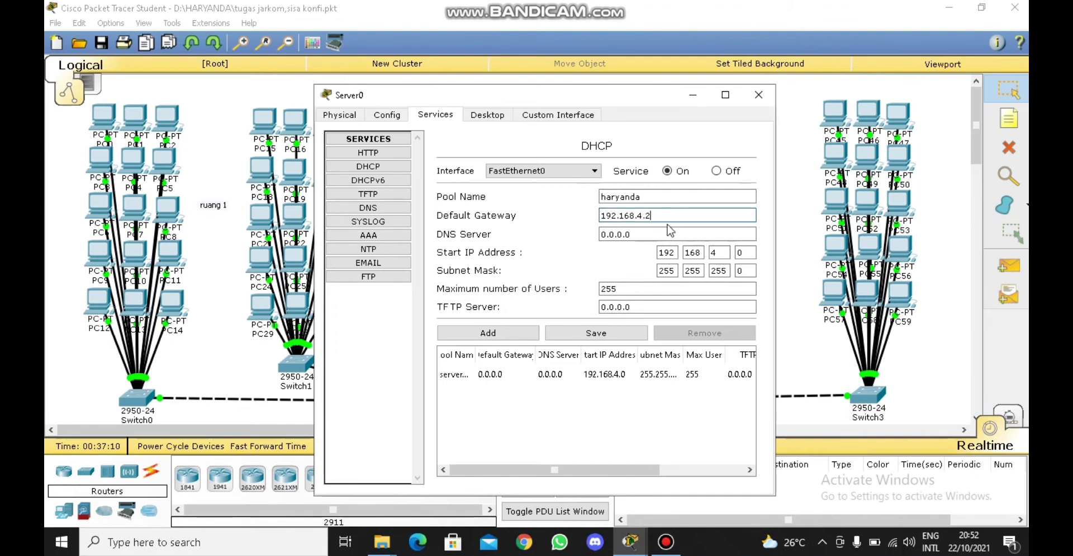
- Set the DHCP pool's DNS server to 8.8.8.8 and its start IP address to 192.168.4.1
double_click(668, 234)
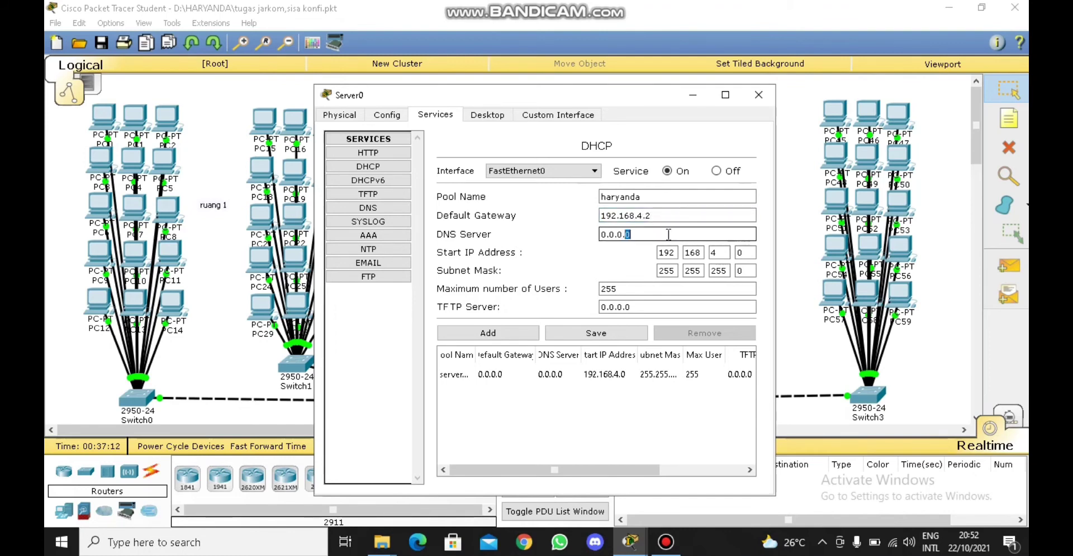
key("BackSpace")
key("BackSpace")
key("BackSpace")
key("BackSpace")
key("BackSpace")
key("BackSpace")
key("BackSpace")
type("8.8.8.8")
left_click(743, 252)
key("BackSpace")
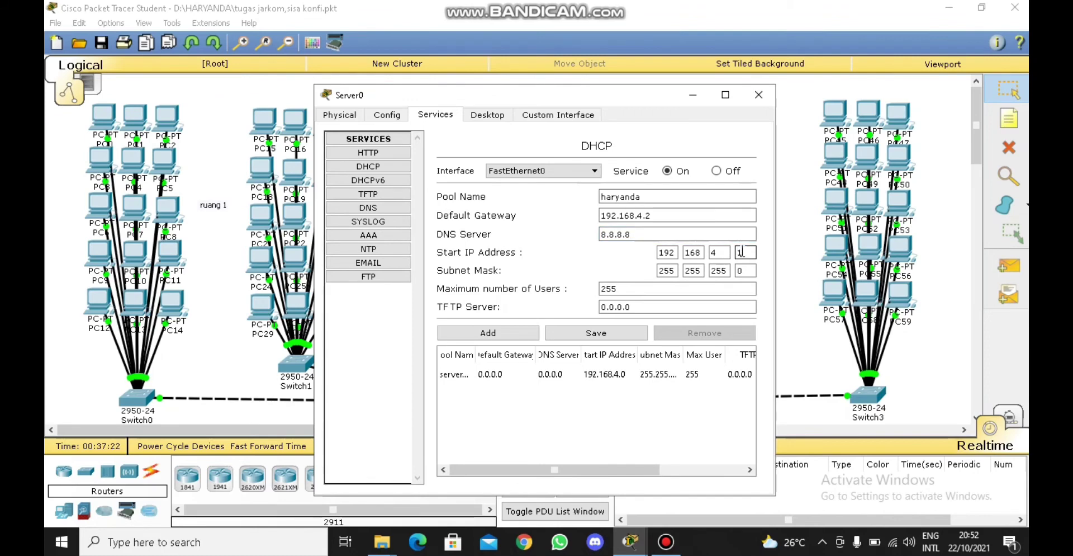
- Limit the DHCP pool to 60 users, then add and save it as a new pool on Server0
left_click(673, 289)
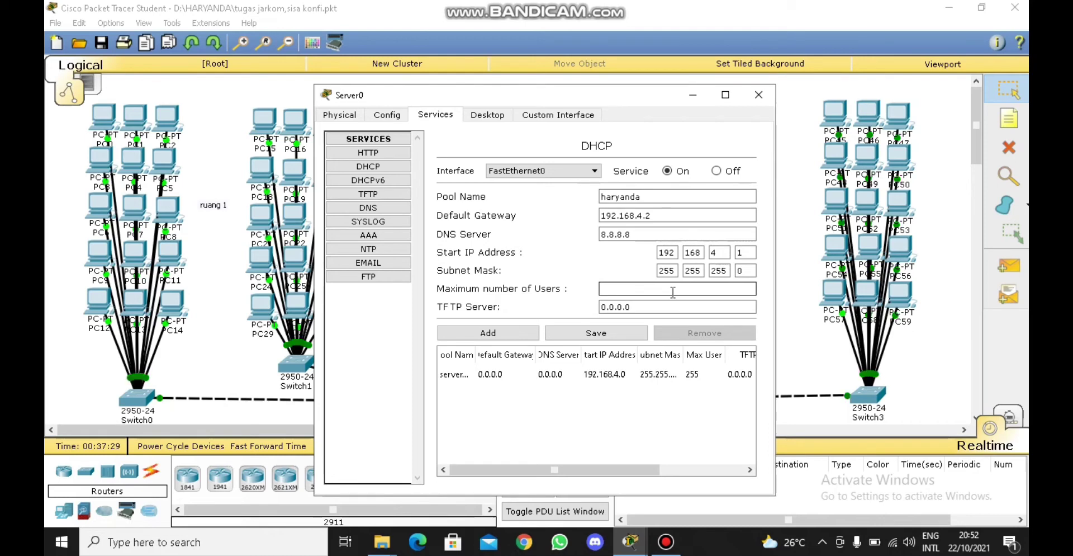
type("60")
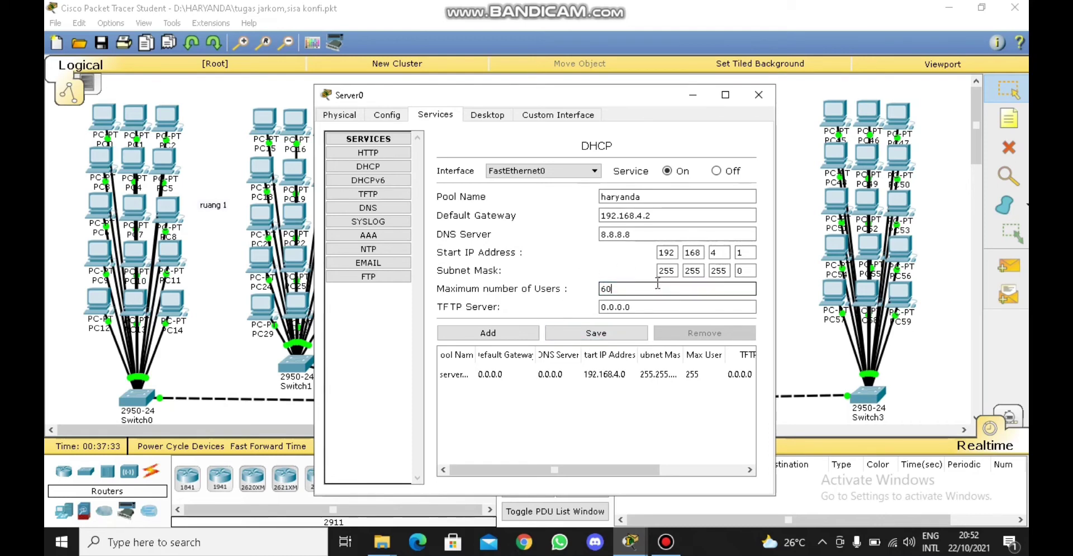
left_click(517, 336)
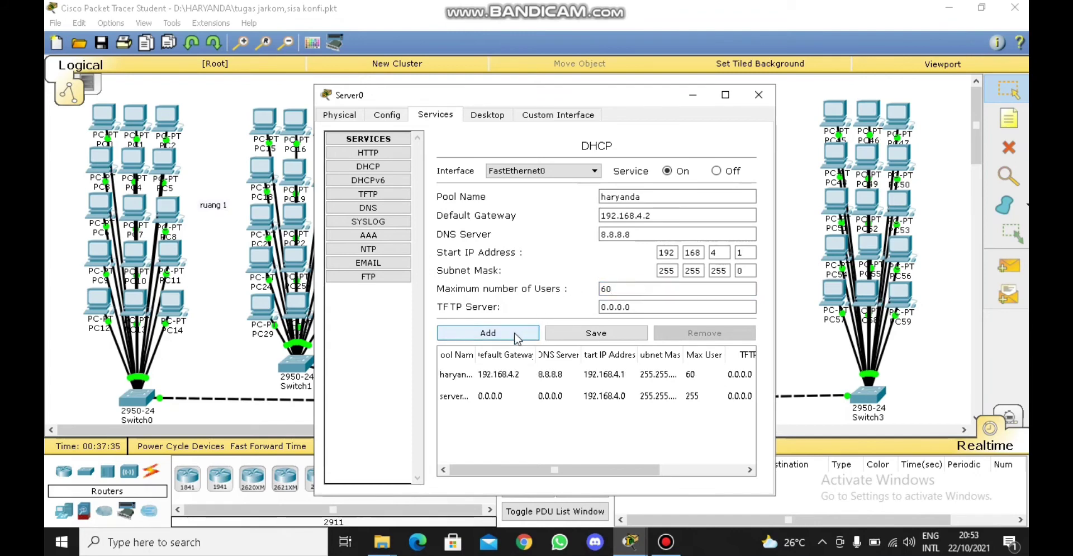
left_click(578, 335)
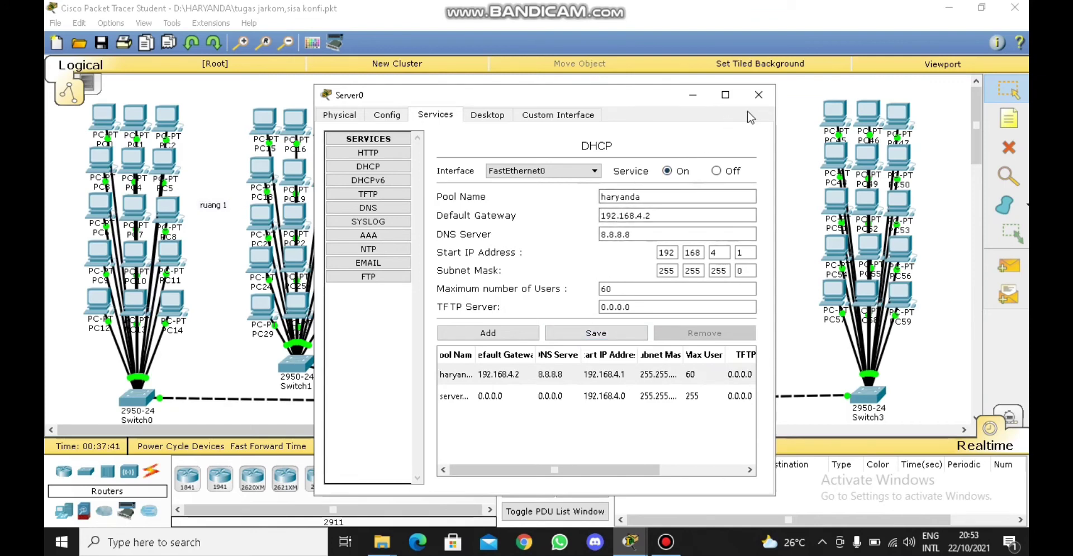
left_click(763, 98)
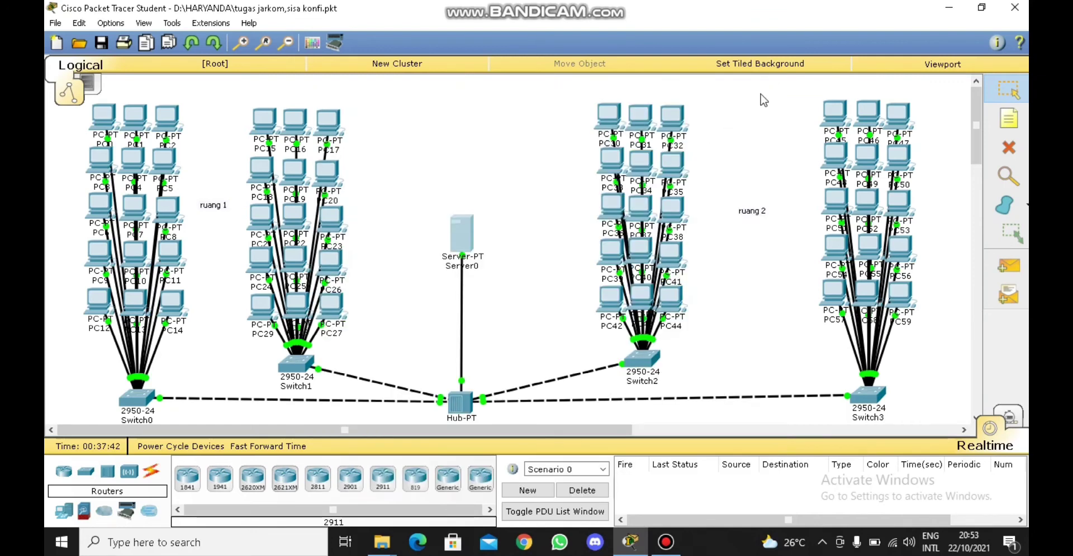
- Switch PC0's IP configuration from static to DHCP so it requests an address from Server0
left_click(101, 123)
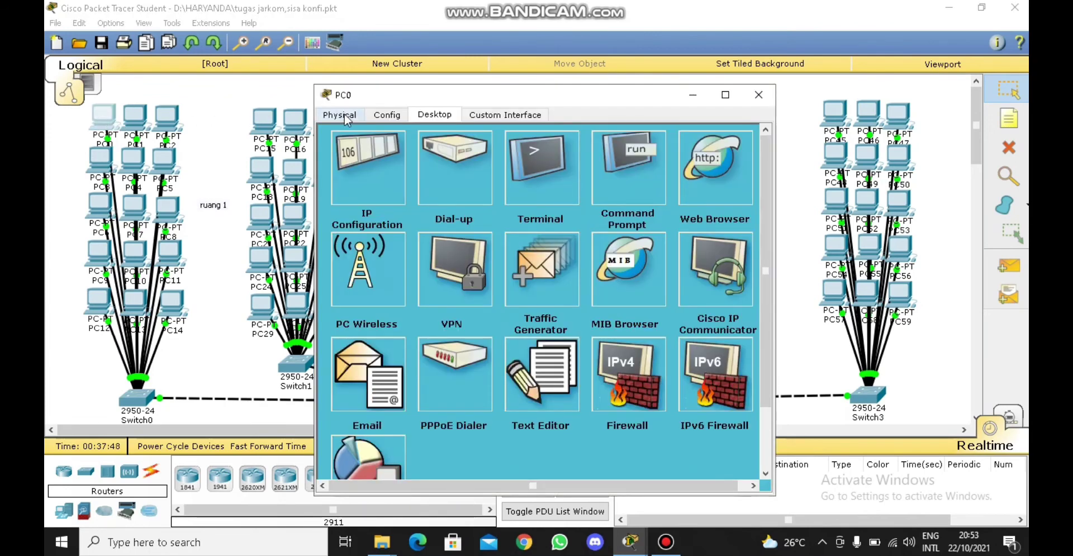
left_click(382, 160)
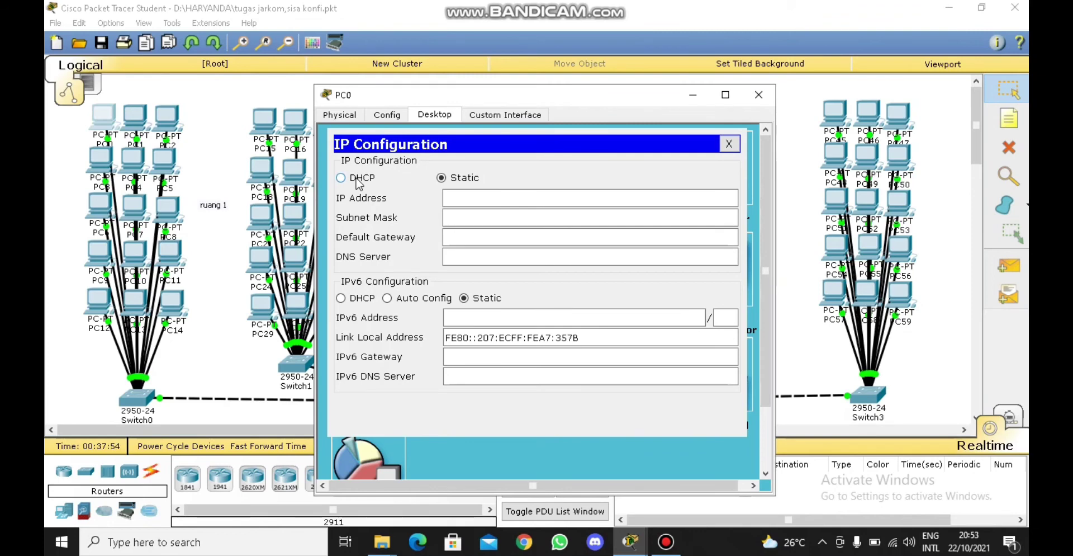
left_click(357, 180)
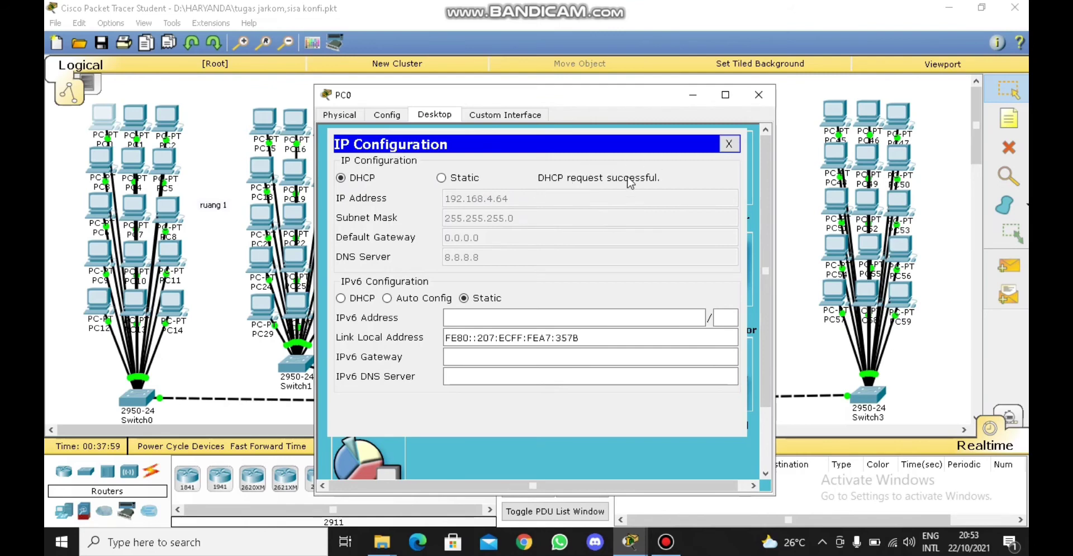
left_click(727, 146)
left_click(758, 95)
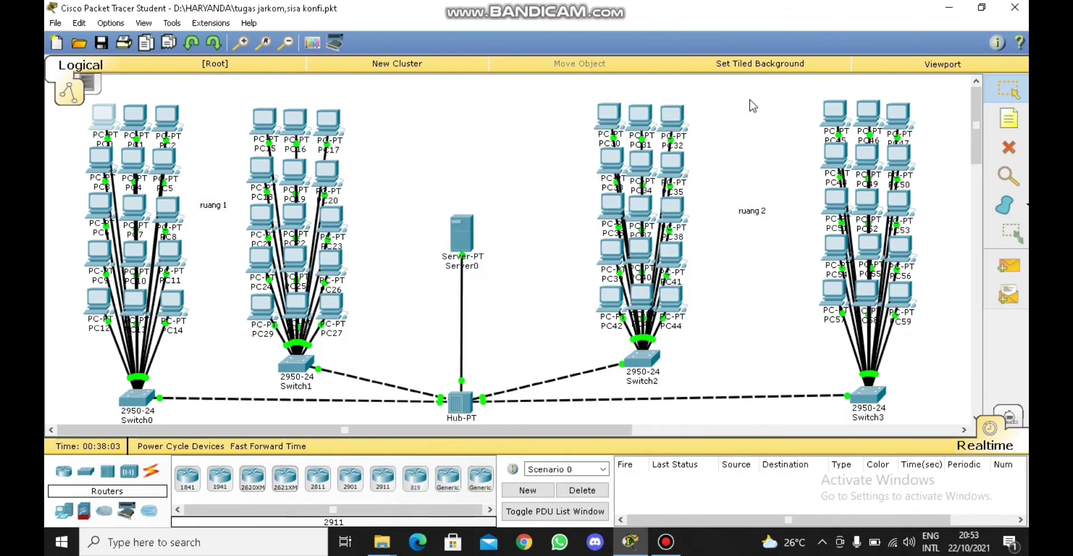
- Switch PC1's IP configuration to DHCP
left_click(137, 122)
left_click(345, 193)
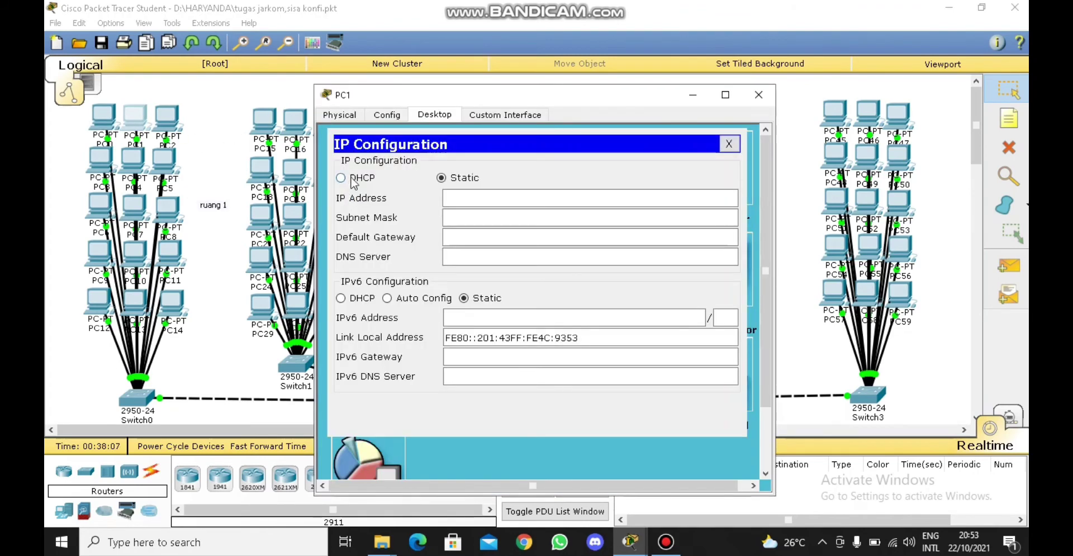
left_click(354, 178)
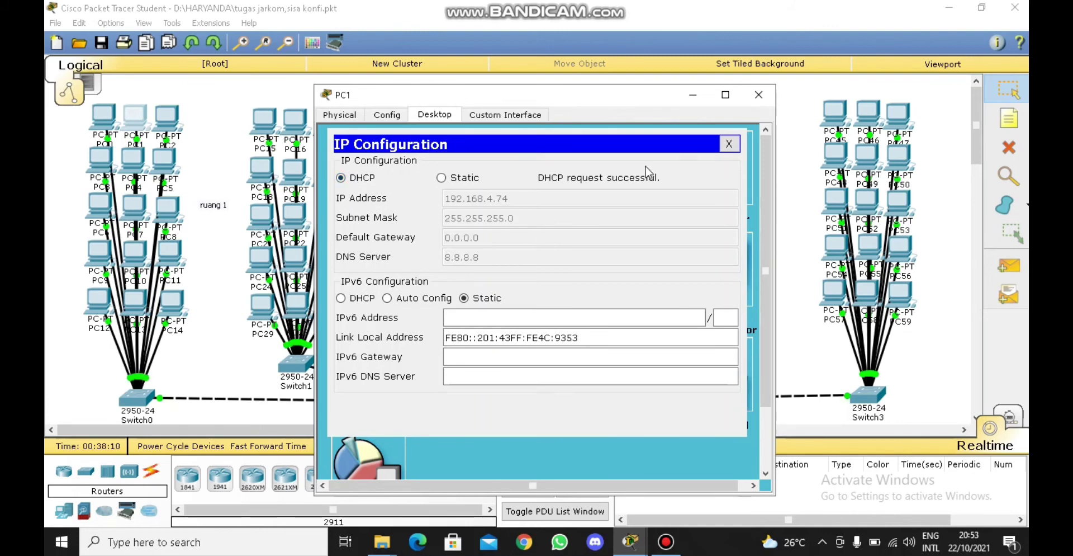
left_click(759, 94)
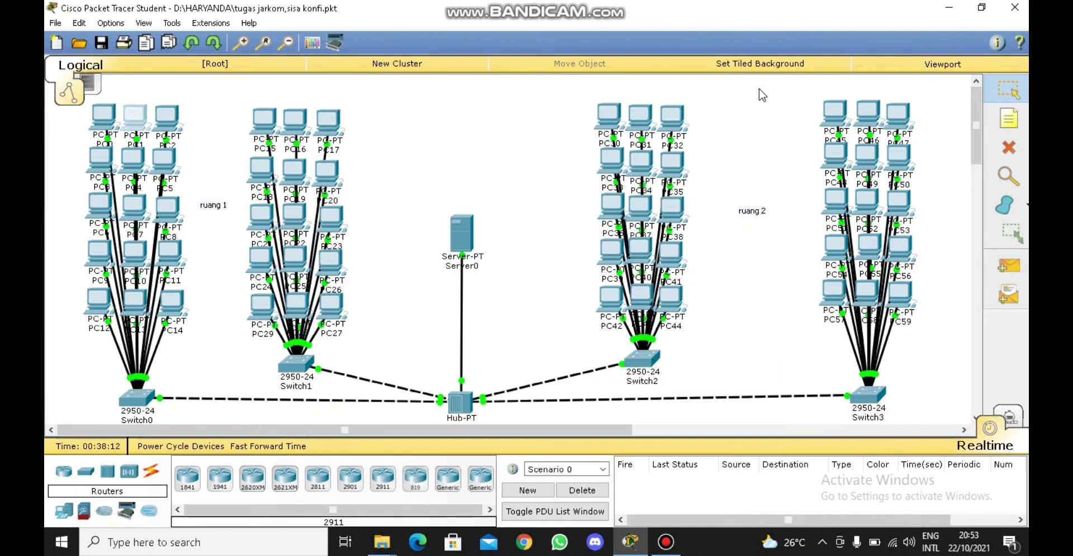
- Switch PC2's IP configuration to DHCP
left_click(168, 117)
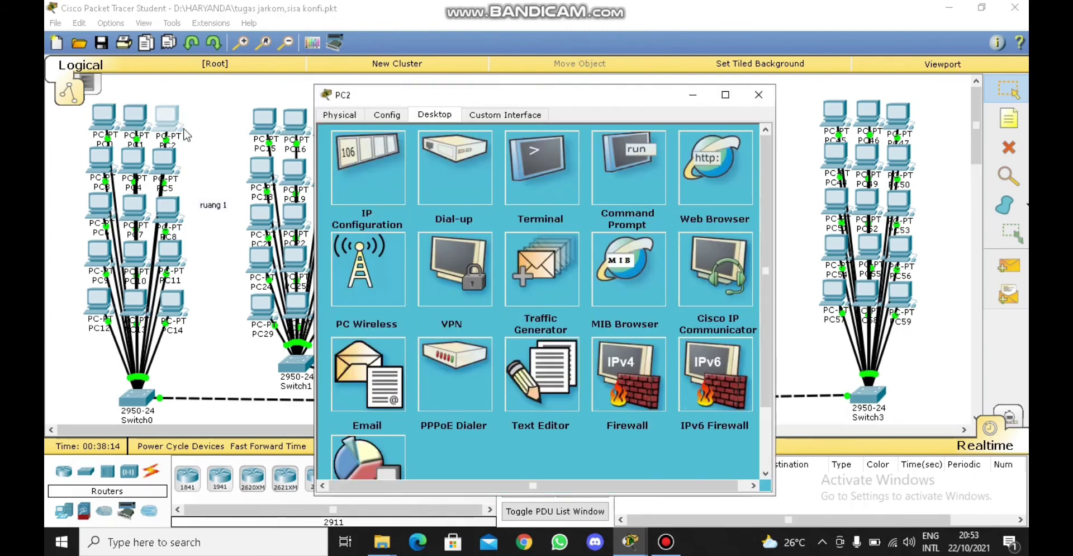
left_click(358, 175)
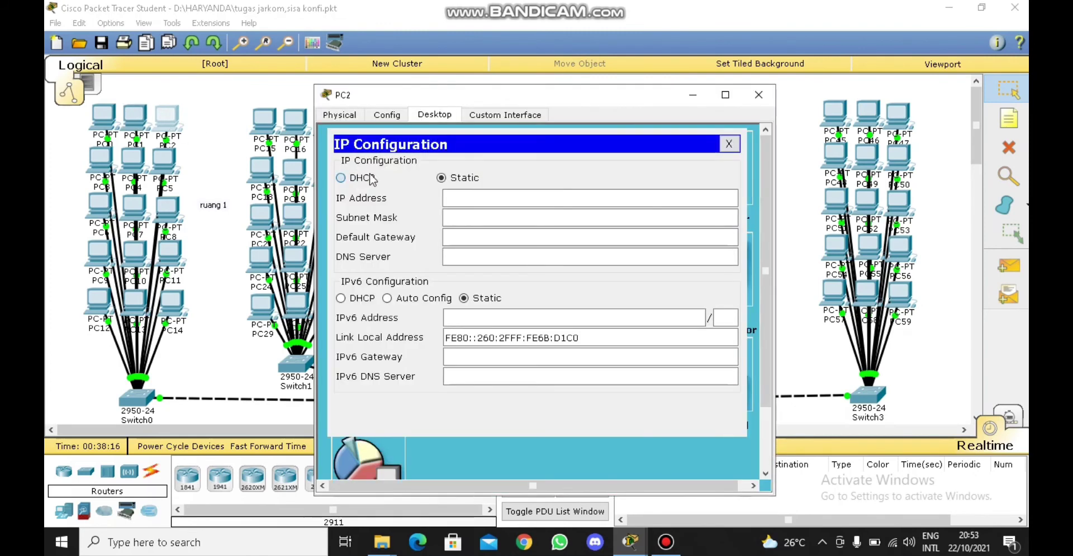
left_click(372, 179)
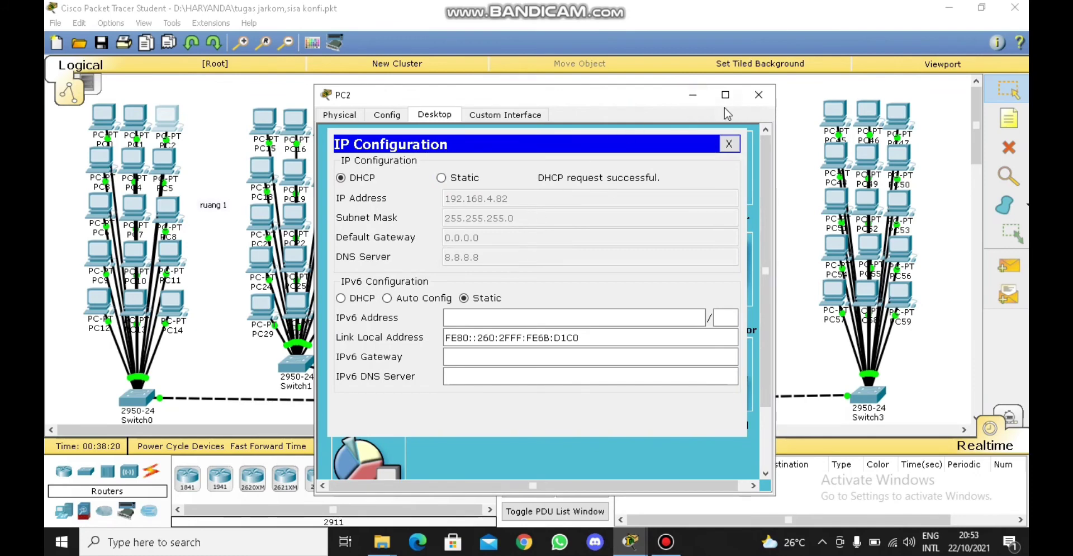
left_click(759, 94)
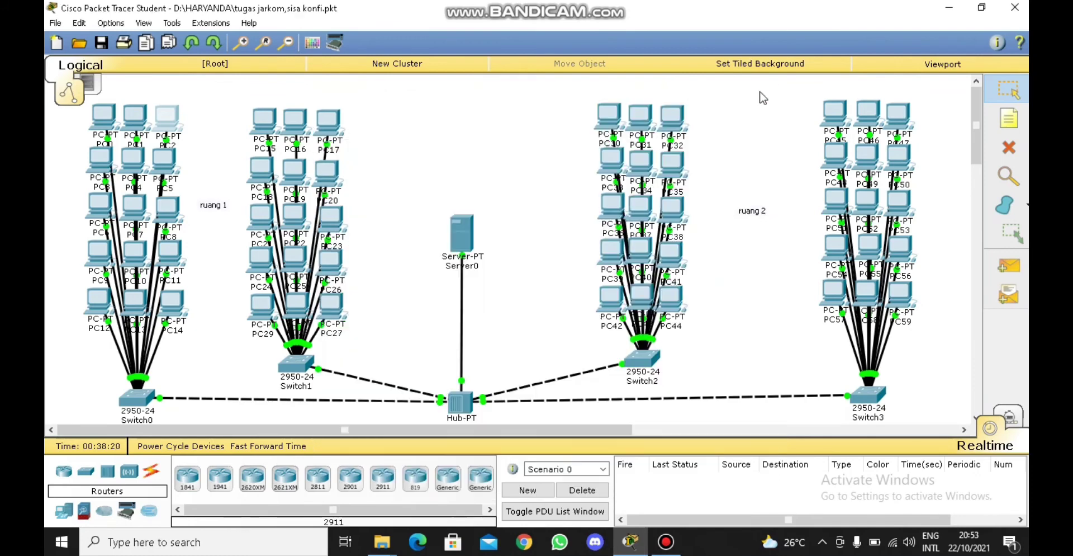
- Switch PC3's IP configuration to DHCP
left_click(104, 165)
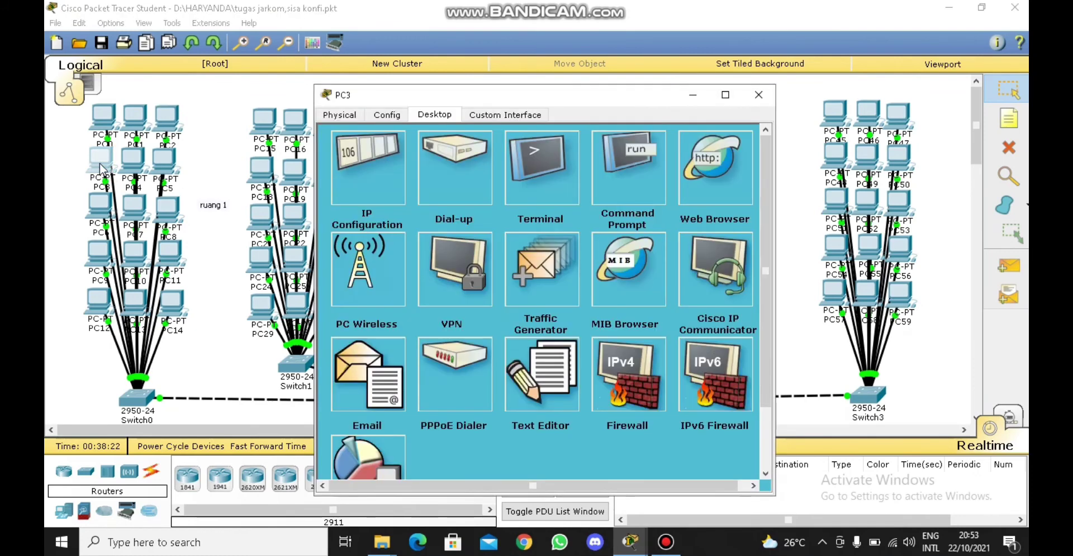
left_click(367, 179)
left_click(365, 178)
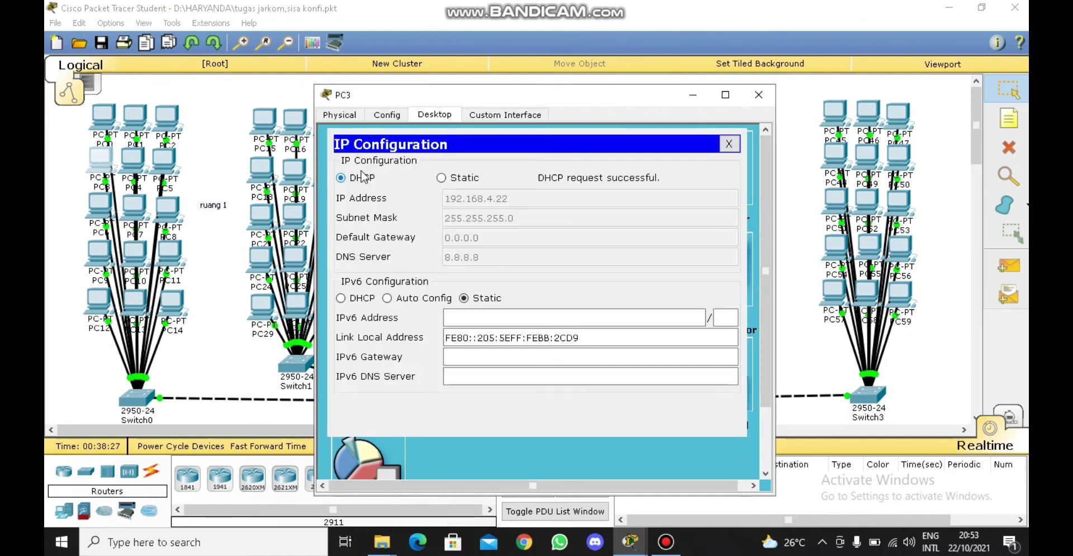
left_click(724, 149)
left_click(758, 95)
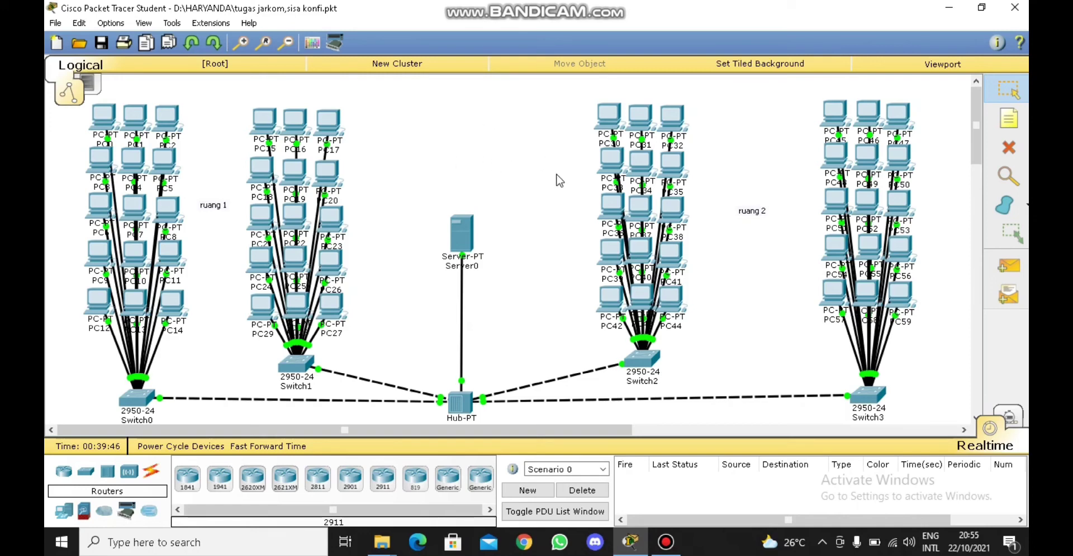
- Test connectivity to Server0 by sending one simple PDU from PC5 and another from PC19
left_click(1011, 273)
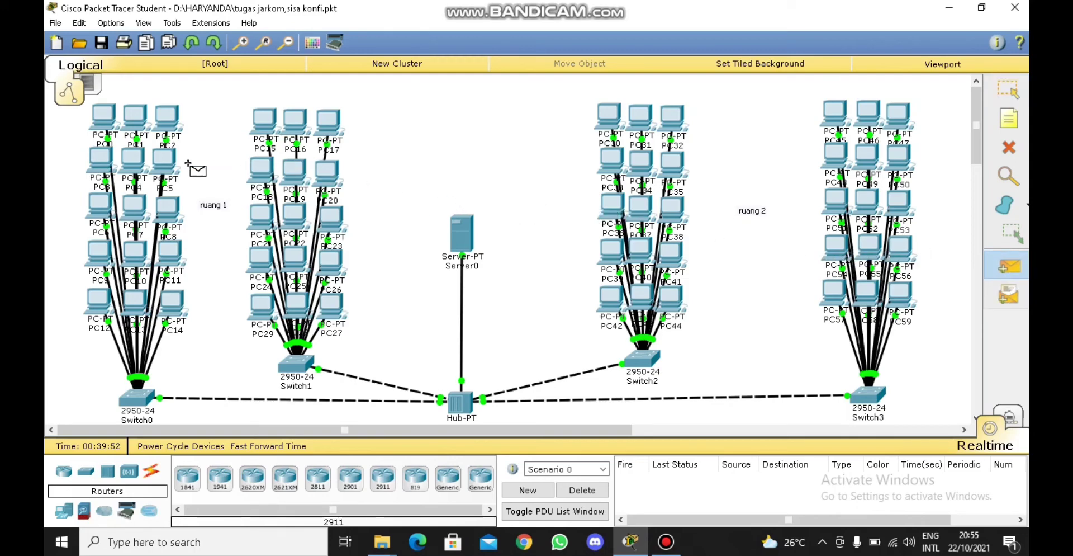
left_click(165, 166)
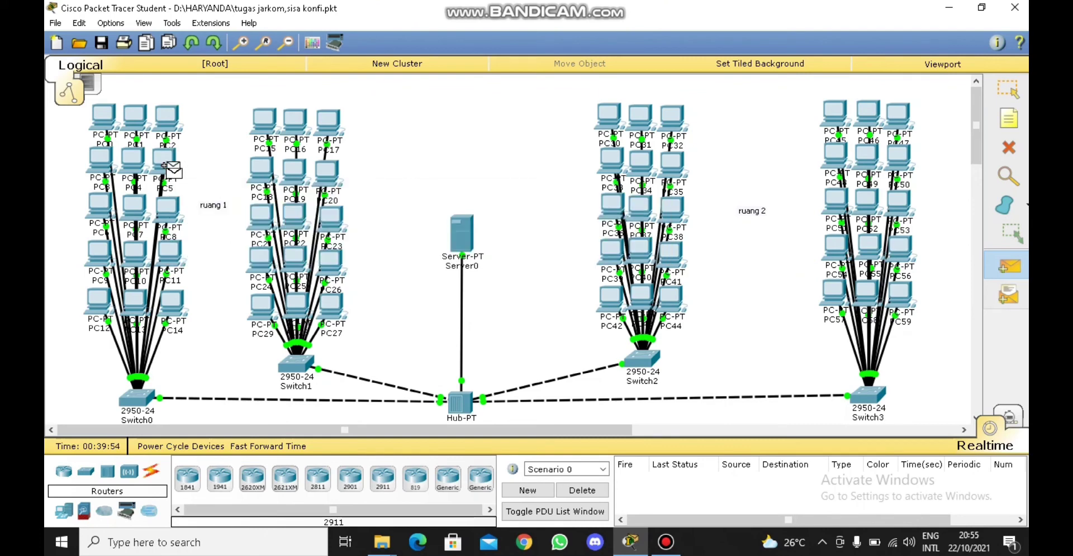
left_click(464, 230)
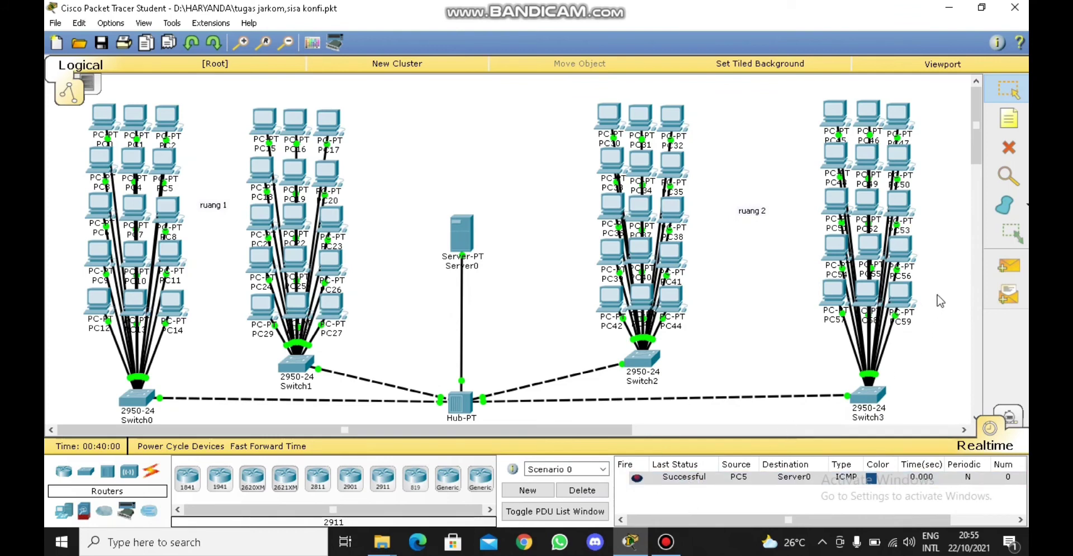
left_click(1009, 268)
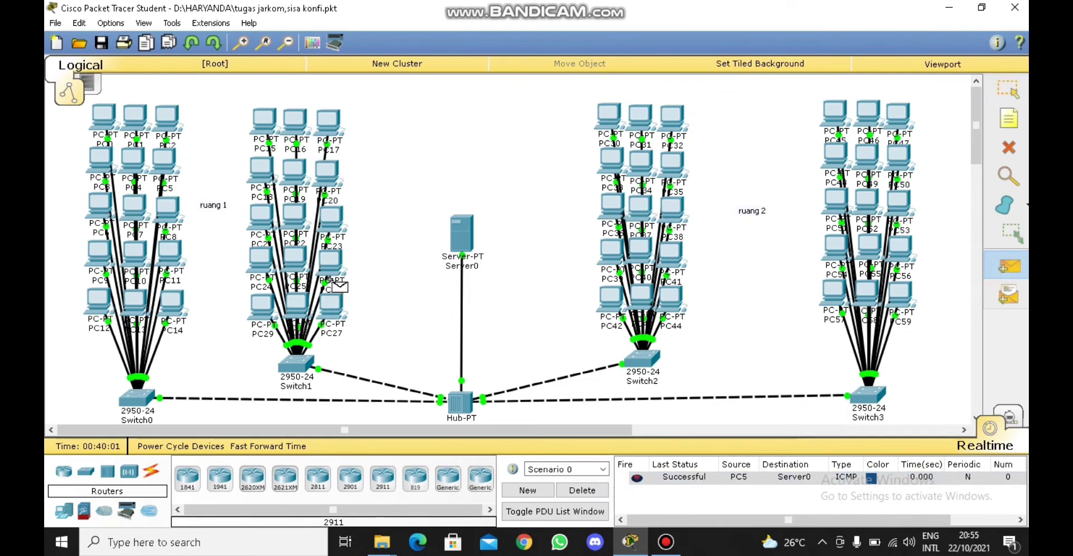
left_click(300, 176)
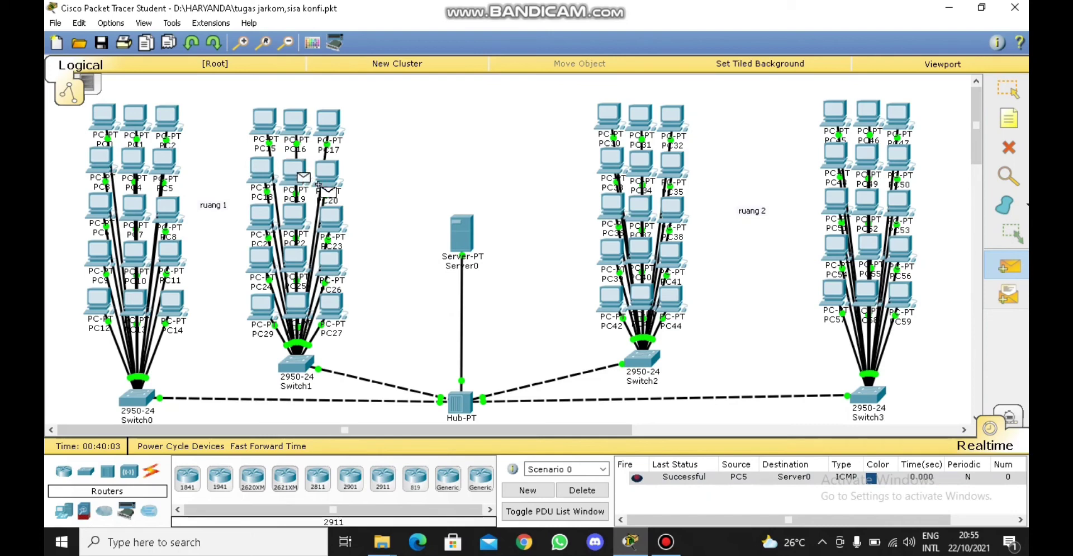
left_click(463, 232)
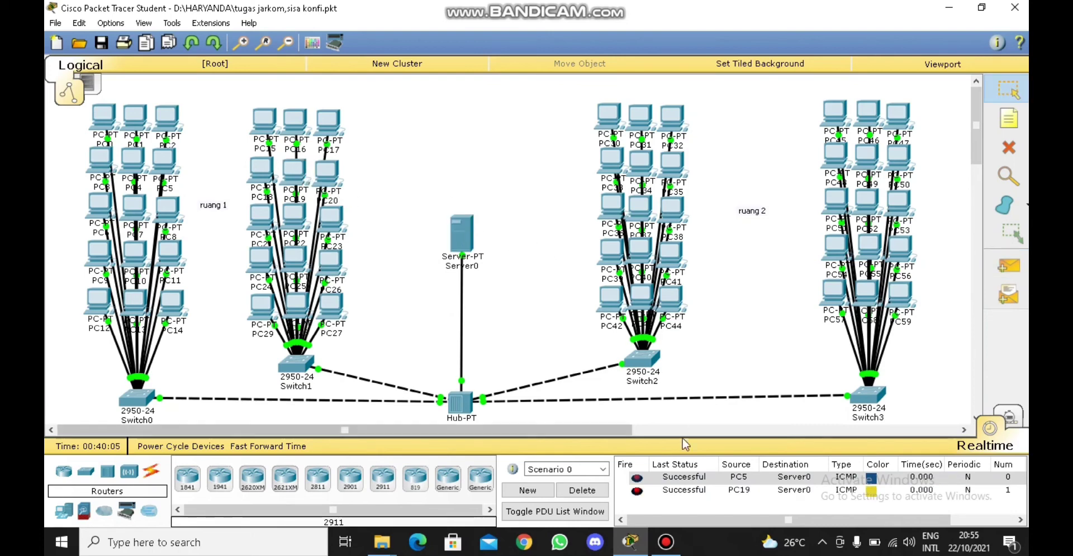
- Send a simple PDU from PC20 in ruang 1 to PC33 in ruang 2 to test connectivity between the rooms
left_click(1019, 271)
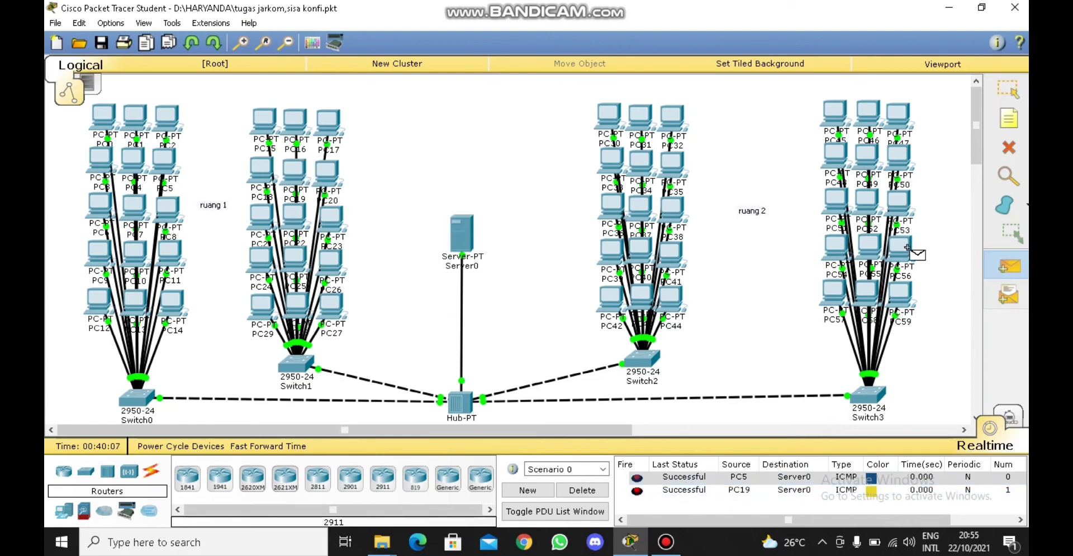
left_click(336, 178)
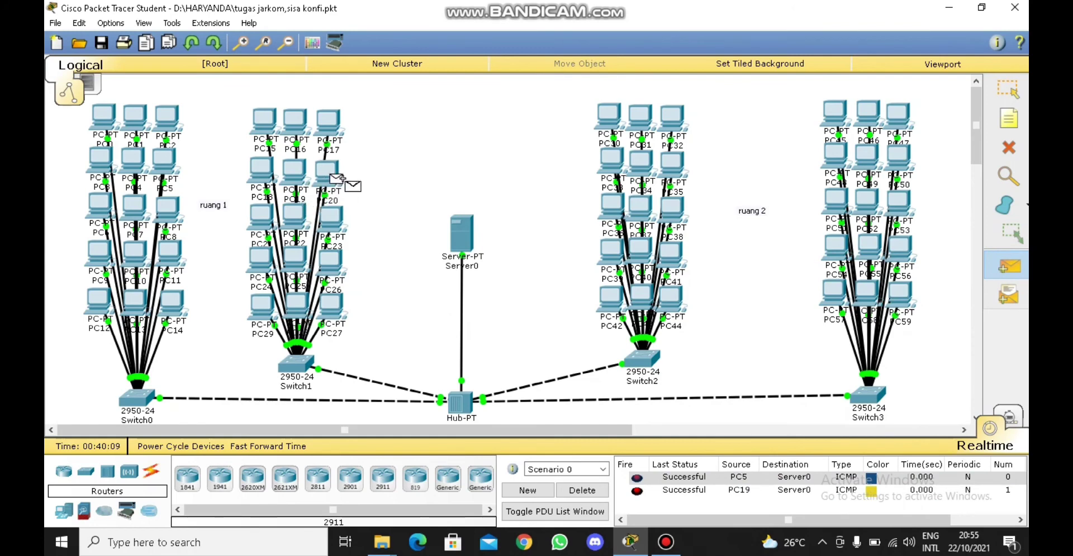
left_click(609, 167)
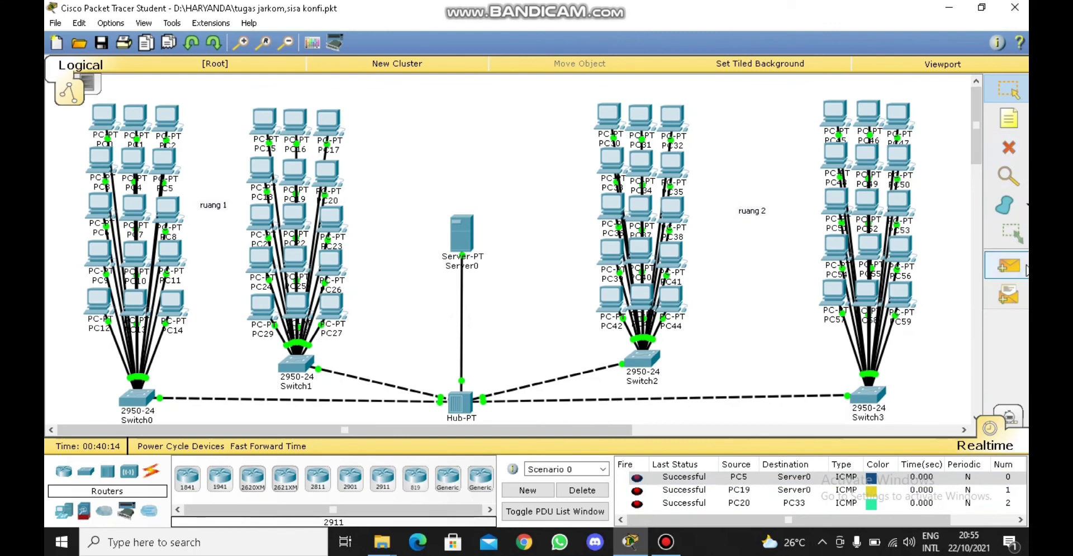
- Send a simple PDU from PC0 in ruang 1 to PC59 in ruang 2 to test connectivity between the rooms
left_click(1009, 266)
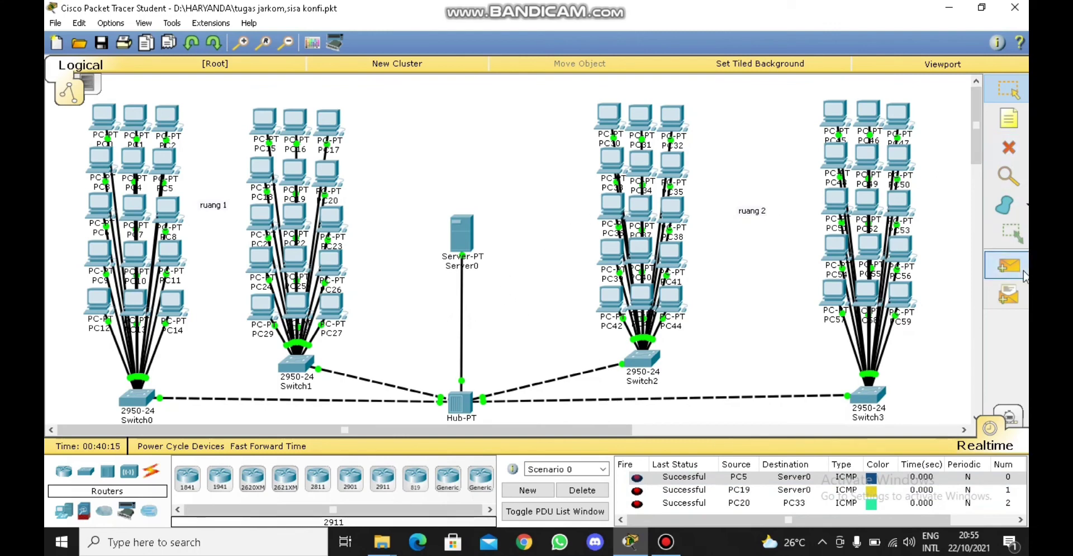
left_click(107, 119)
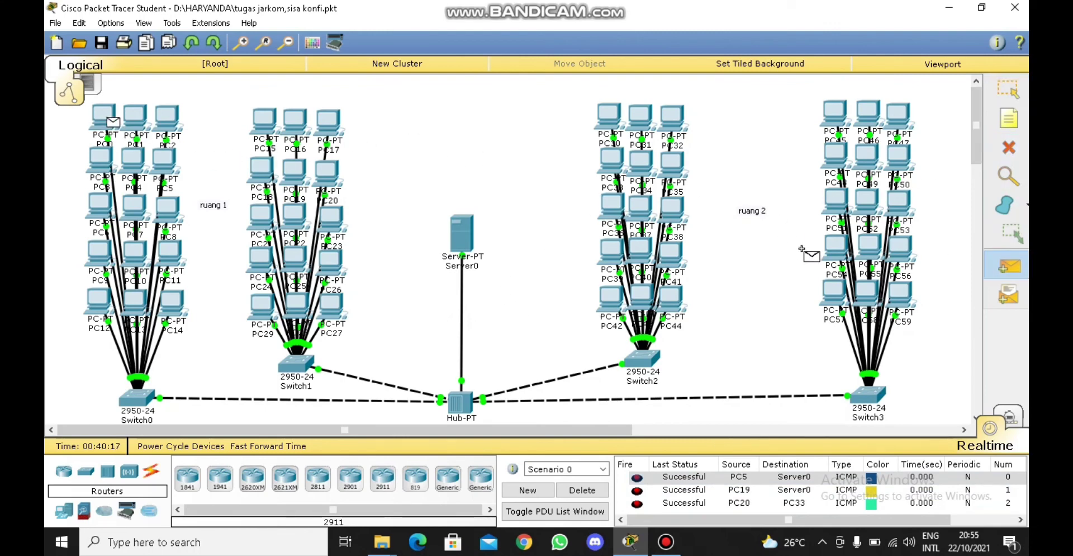
left_click(892, 291)
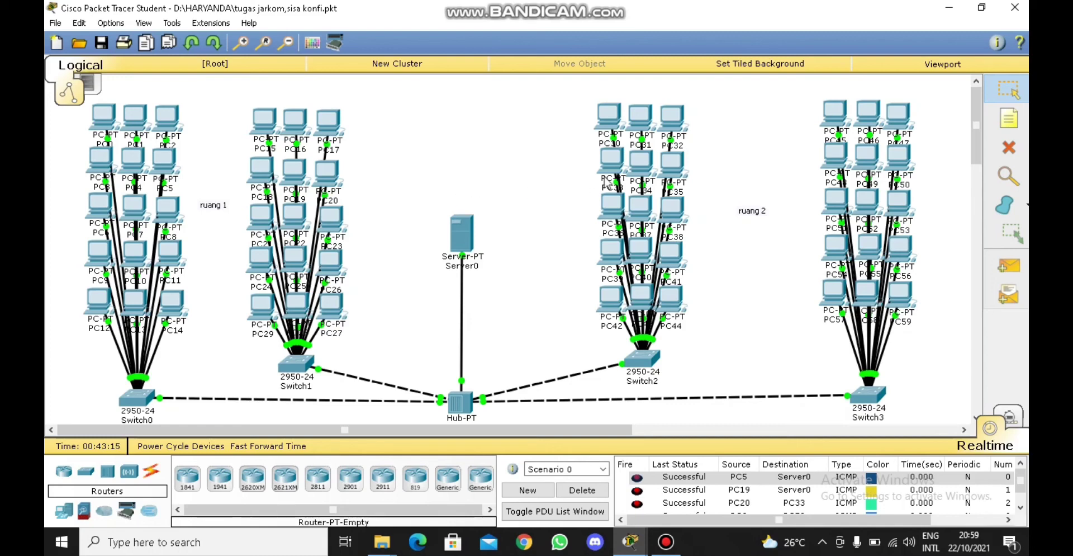
- Ping 192.168.4.1 from PC34's Command Prompt to test its connectivity, and close the PC's window
left_click(643, 162)
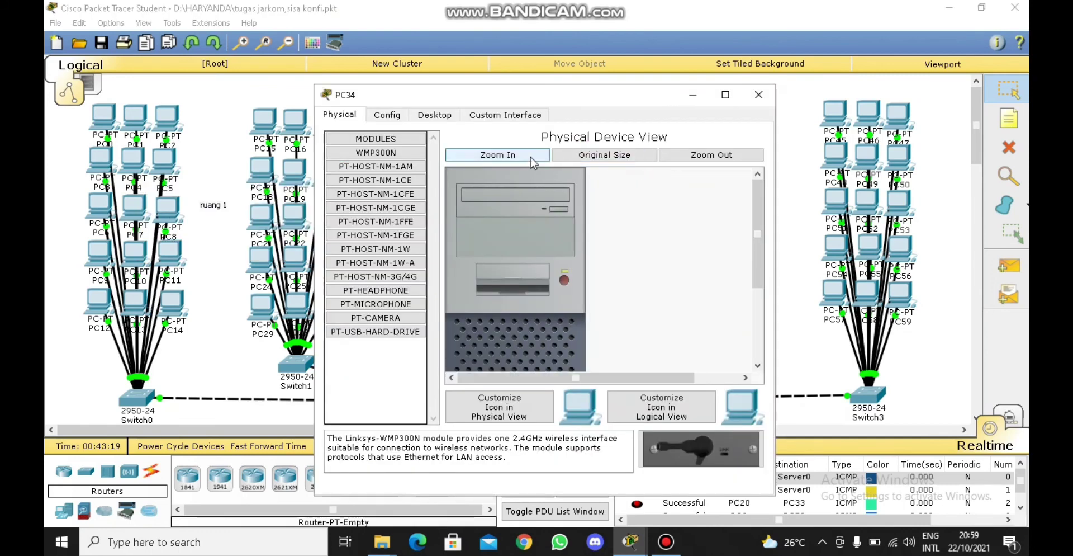
left_click(435, 114)
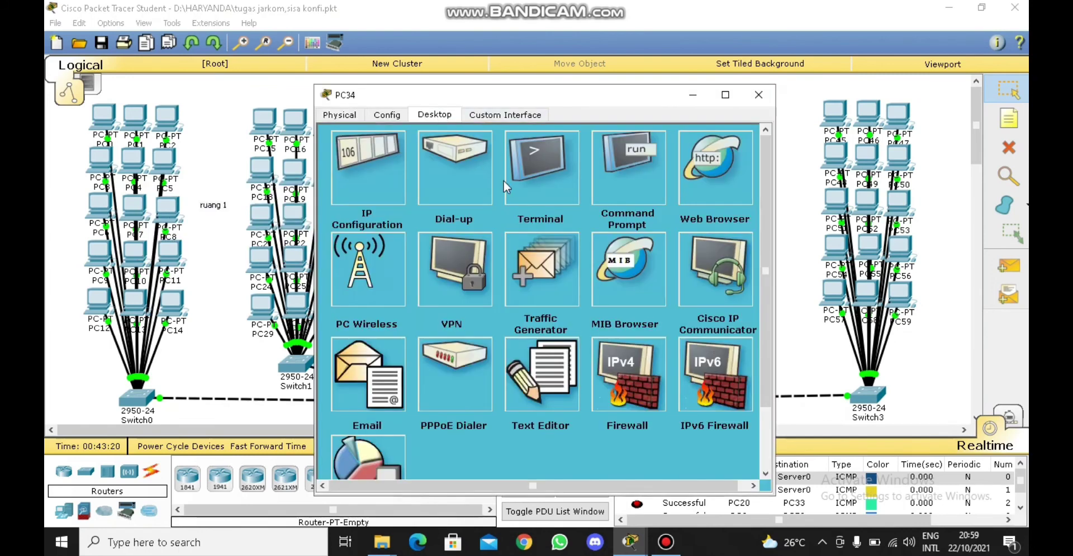
left_click(631, 180)
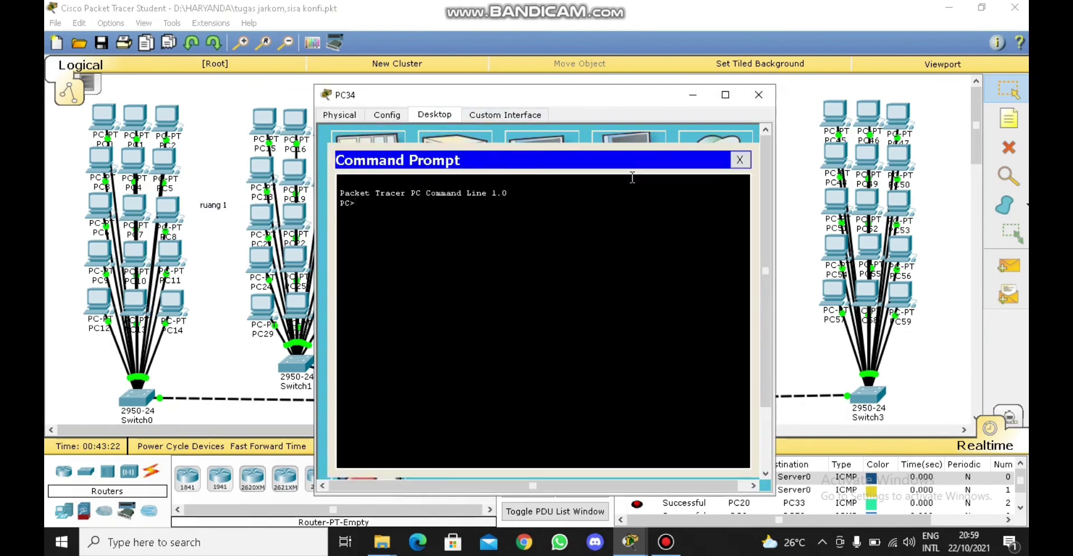
type("ping")
type("192.168.4.1")
key("Return")
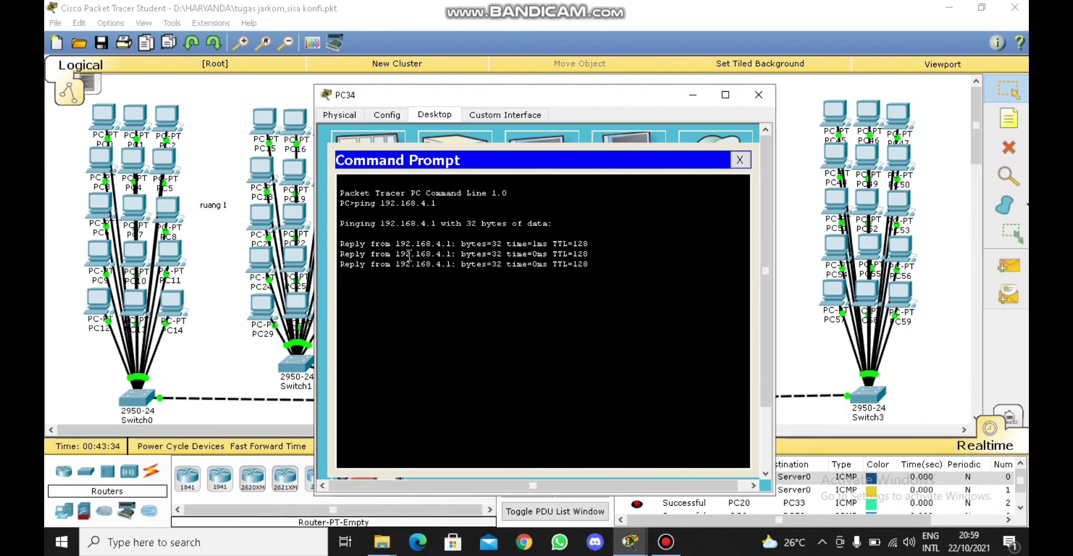
left_click(739, 160)
left_click(767, 104)
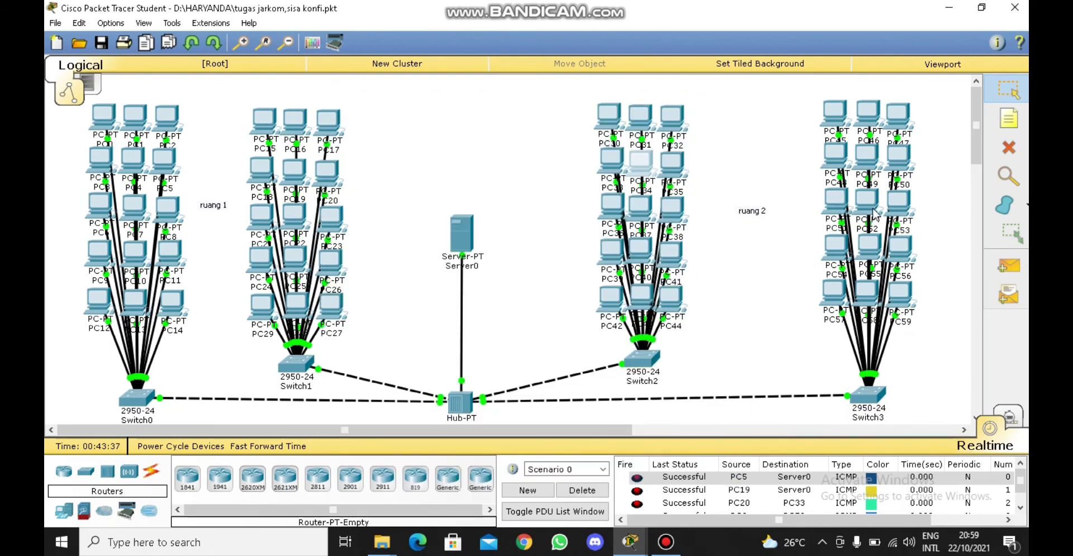
- Ping 192.168.4.1 from PC52's Command Prompt to test its connectivity, and close the PC's window
left_click(855, 199)
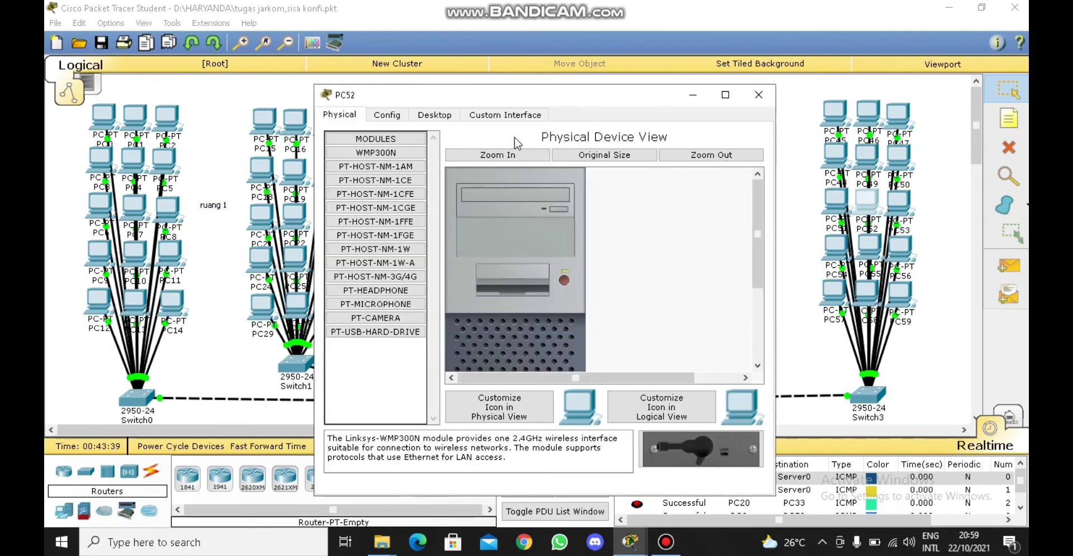
left_click(448, 114)
left_click(611, 174)
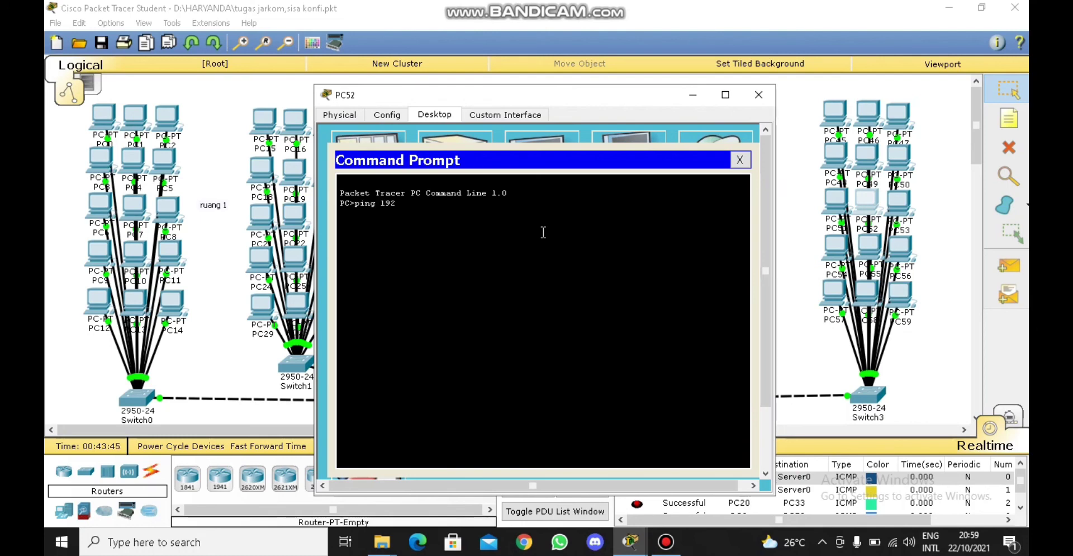
type("ping 192.168.4.1")
key("Return")
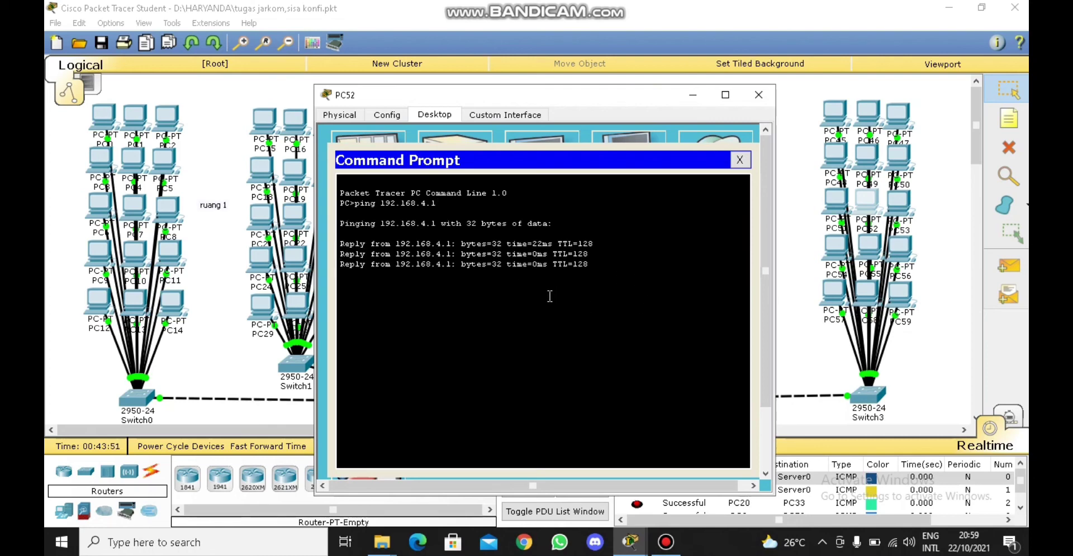
left_click(739, 162)
left_click(758, 94)
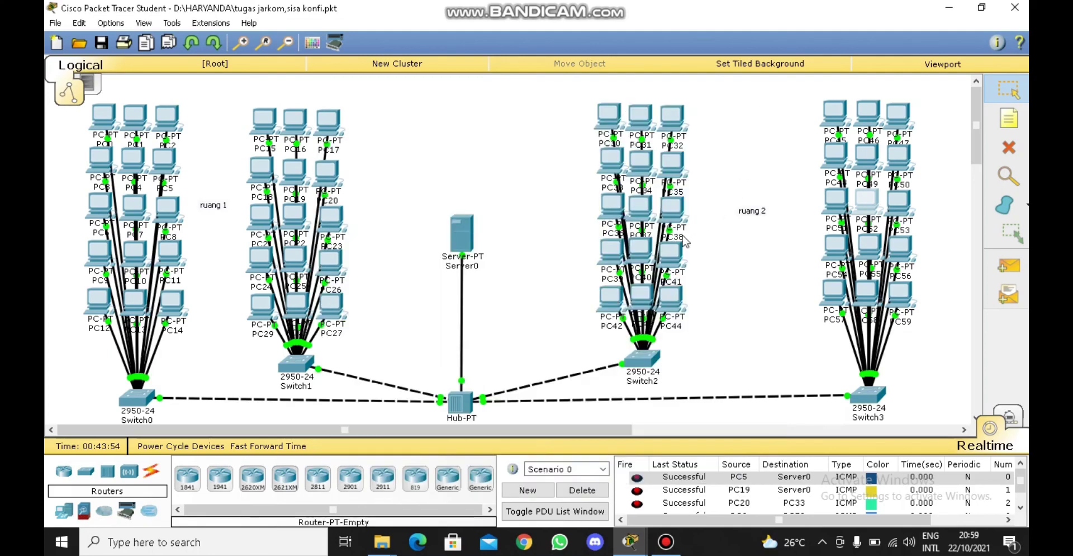
- Ping 192.168.4.1 from PC41's Command Prompt to test its connectivity, and close the PC's window
left_click(678, 255)
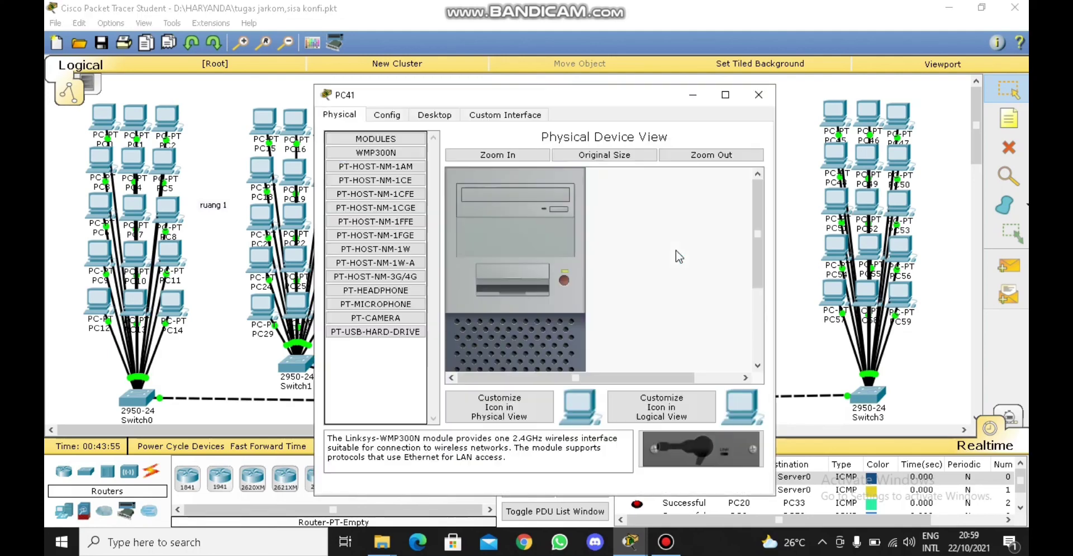
left_click(451, 114)
left_click(630, 173)
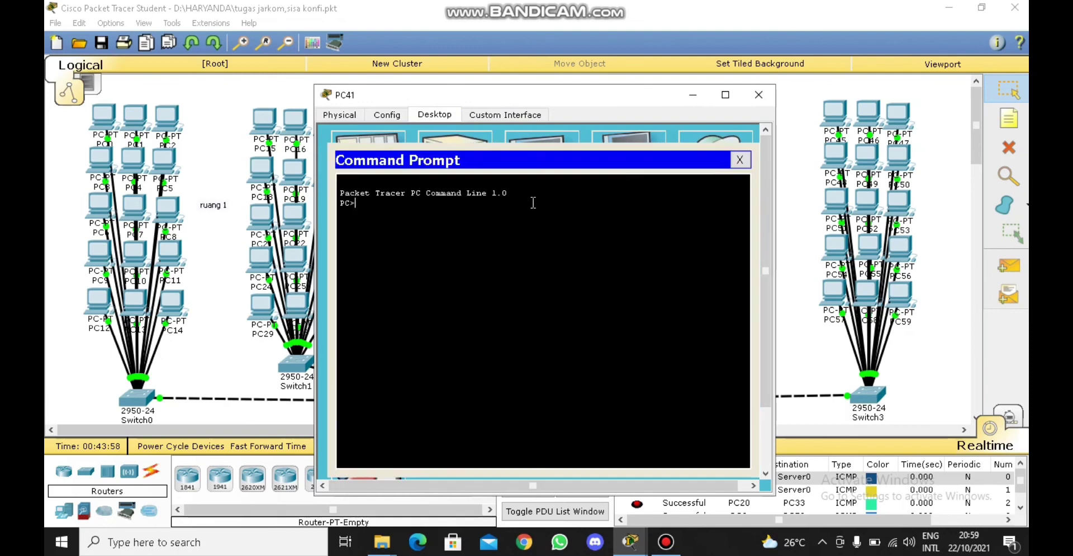
type("pi")
type("ng 192.168.4.1")
key("Return")
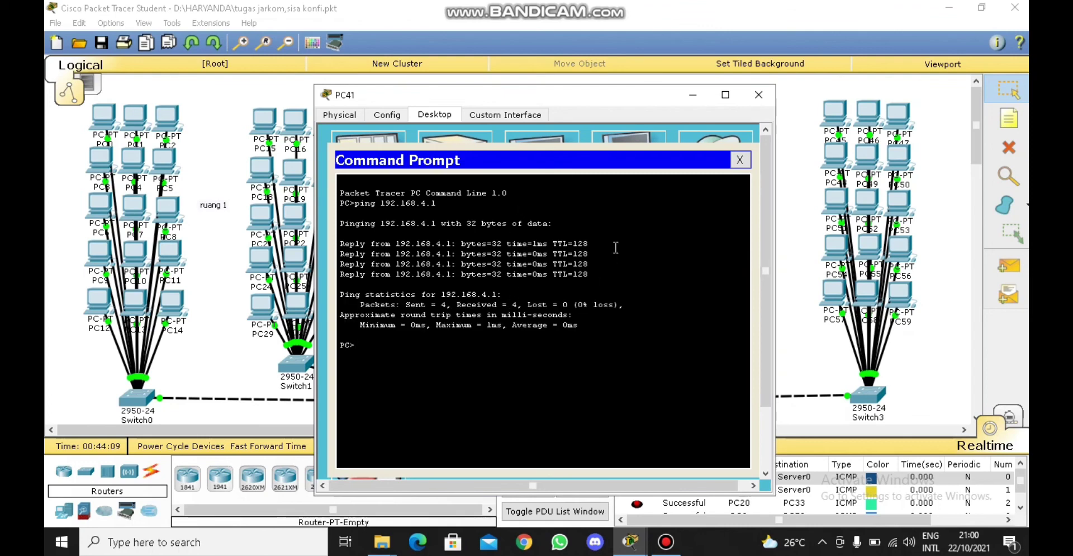
left_click(740, 161)
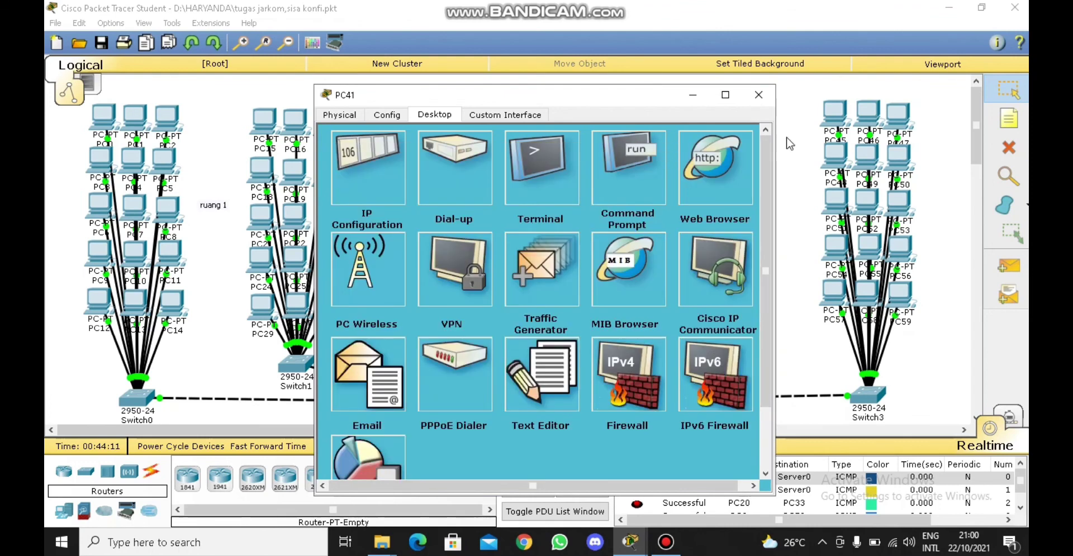
left_click(759, 94)
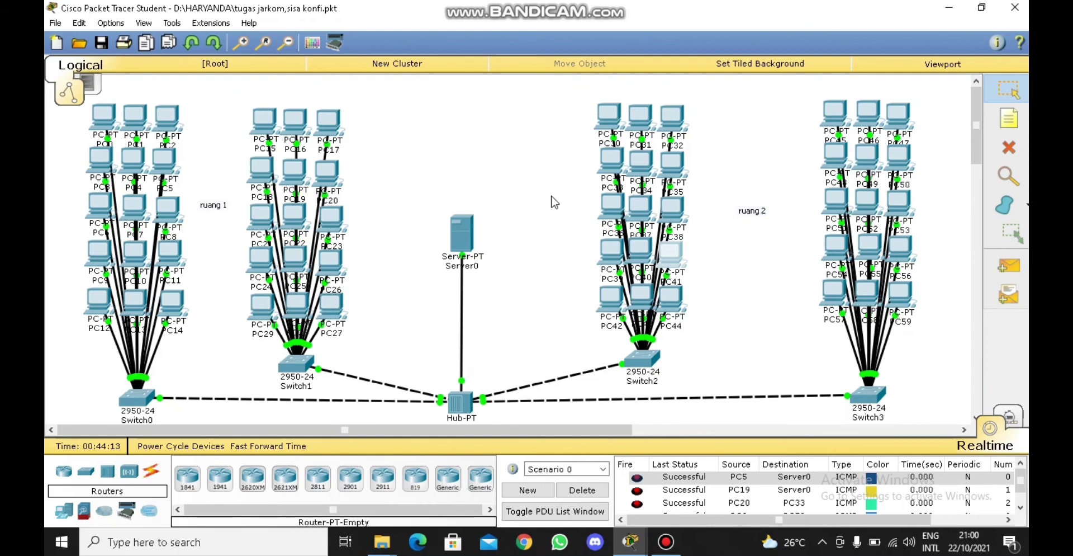